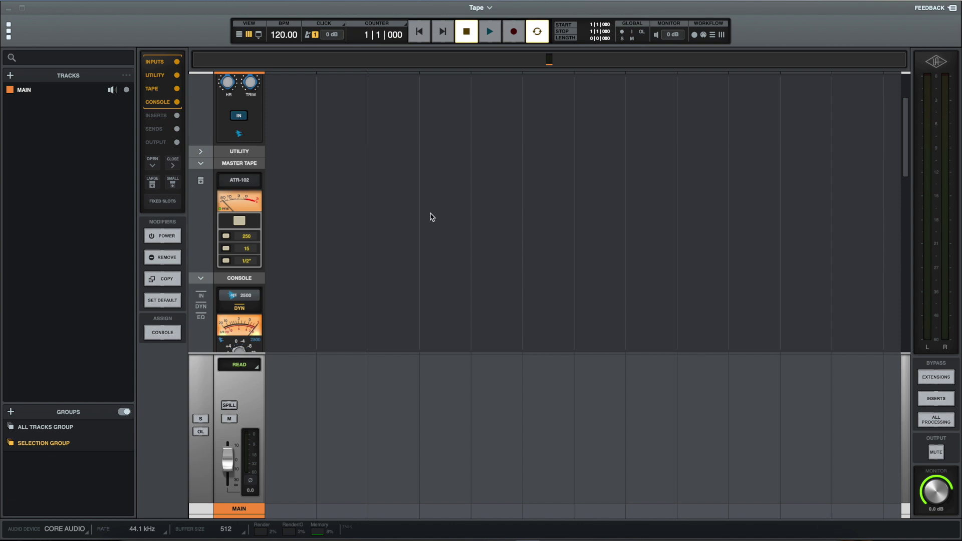
# Look over the Main channel strip from the Master Tape slot down to the Inserts, Sends and Output sections.
pyautogui.scroll(3, 431, 215)
pyautogui.scroll(-2, 432, 217)
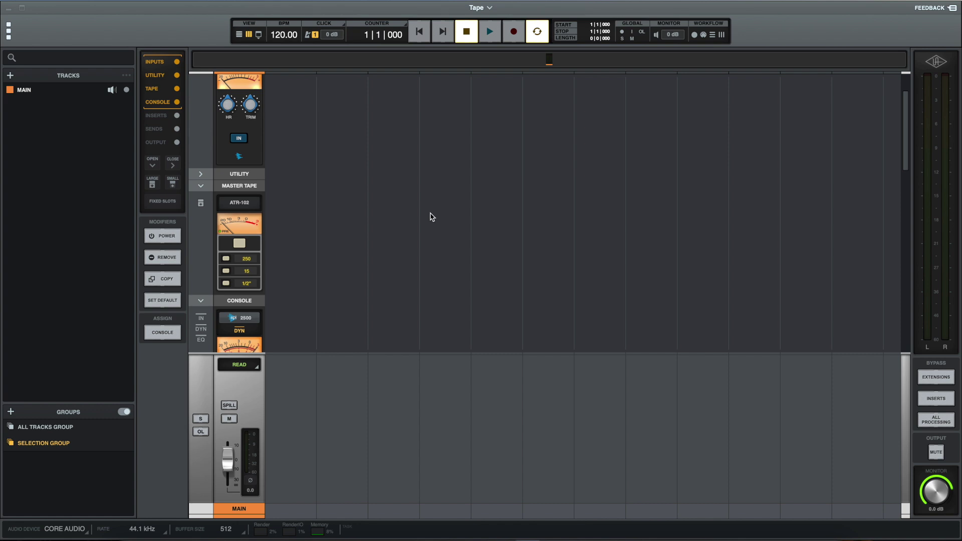
pyautogui.scroll(2, 372, 210)
pyautogui.scroll(-3, 372, 209)
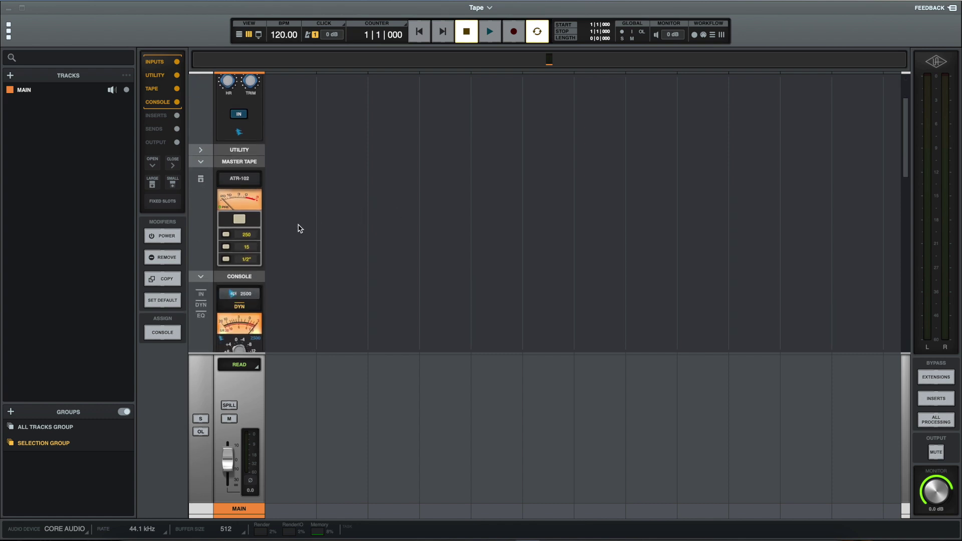
pyautogui.scroll(-1, 284, 216)
pyautogui.scroll(-12, 284, 216)
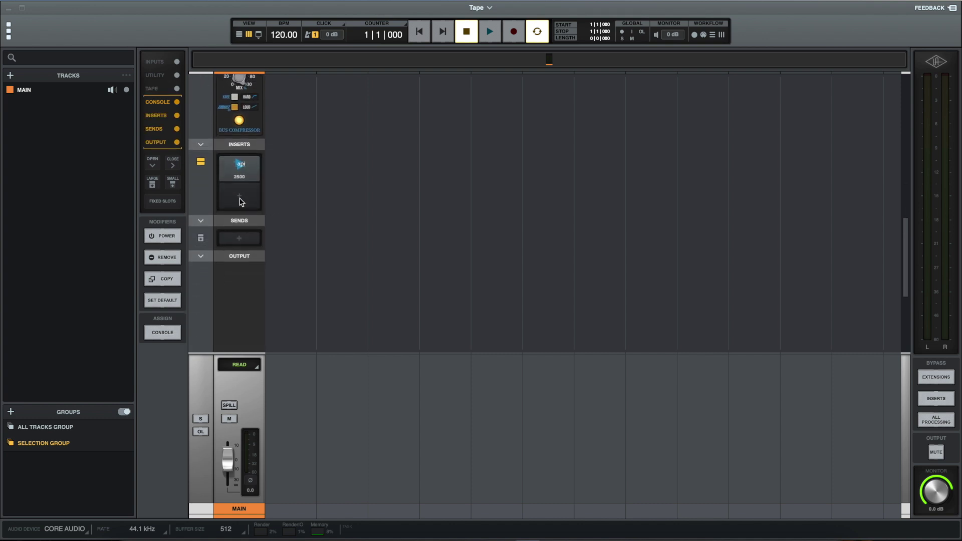
pyautogui.scroll(10, 242, 202)
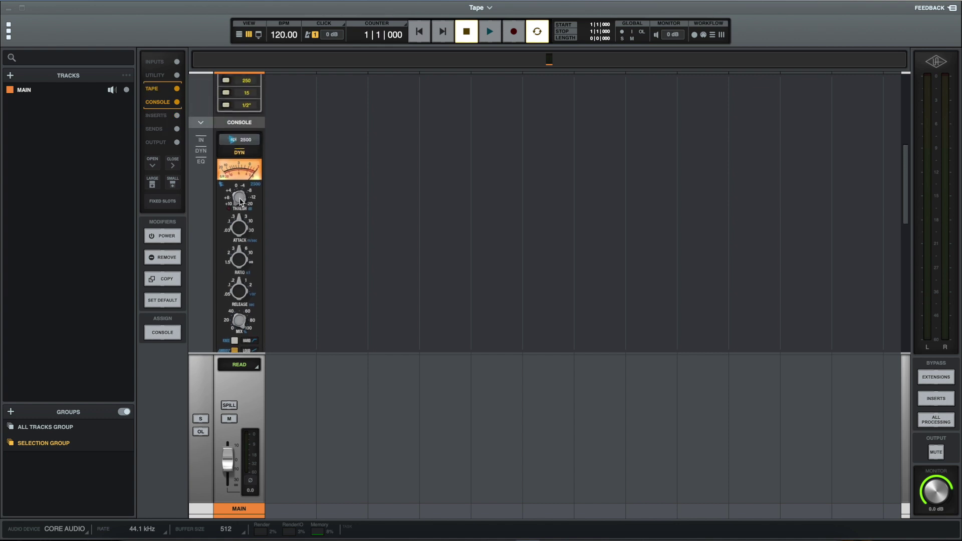
pyautogui.scroll(2, 240, 201)
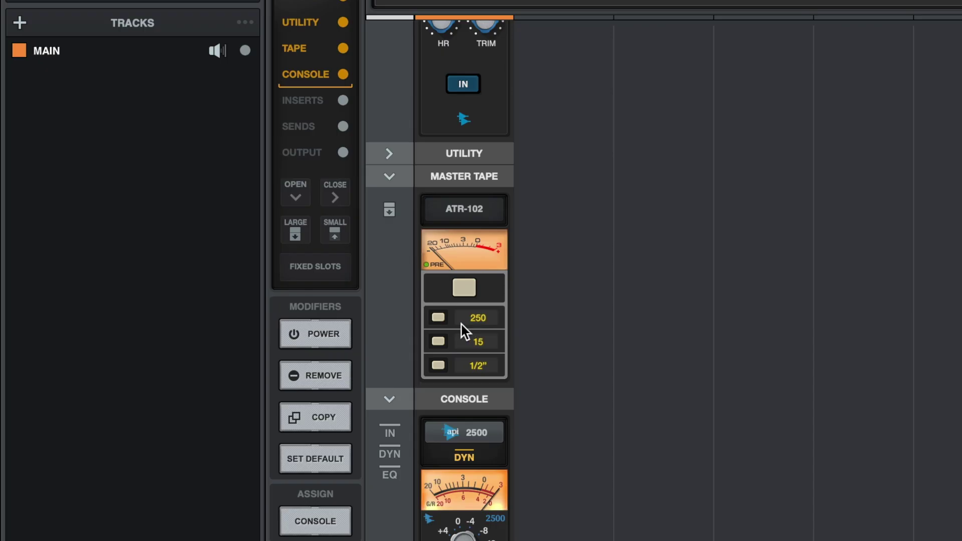
# Cycle through the tape types, speeds and head widths of Main's ATR-102 in the strip, finishing on 250, 15 and 1/4".
pyautogui.click(438, 319)
pyautogui.click(438, 319)
pyautogui.click(438, 319)
pyautogui.click(437, 319)
pyautogui.click(439, 341)
pyautogui.click(439, 341)
pyautogui.click(438, 341)
pyautogui.click(439, 341)
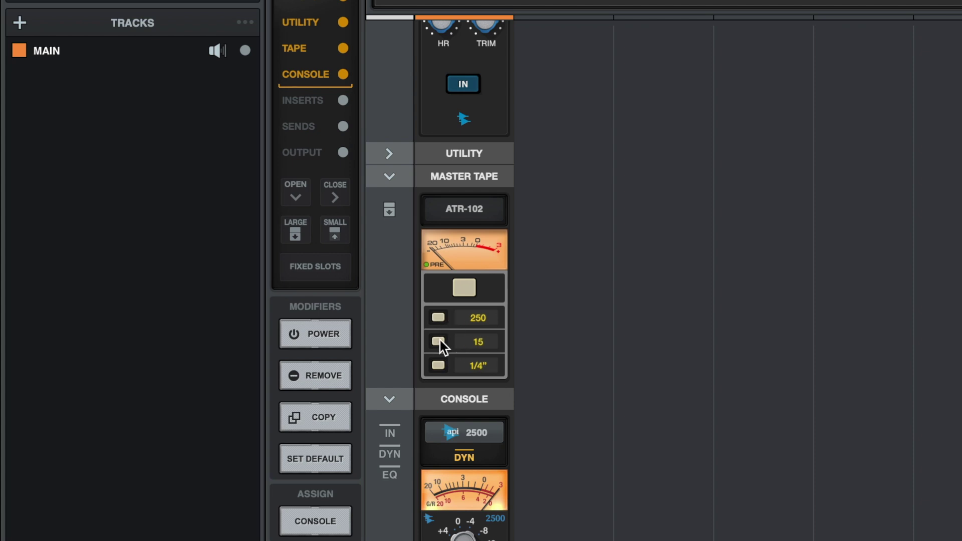
pyautogui.click(439, 366)
pyautogui.click(439, 365)
pyautogui.click(439, 366)
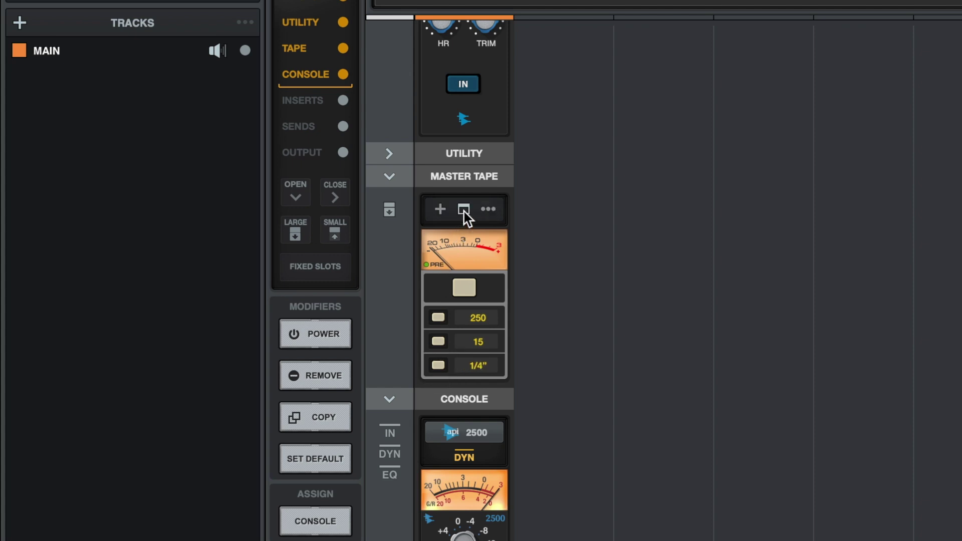
# Open the full controls of Main's ATR-102 and set the head to 1/4", the tape speed to 30 and the calibration to +3.
pyautogui.click(464, 209)
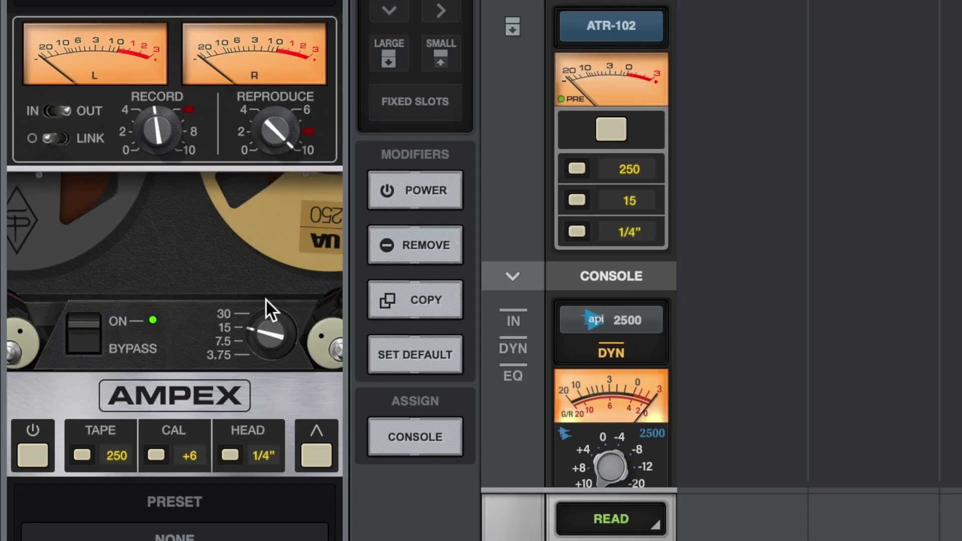
pyautogui.click(230, 454)
pyautogui.click(230, 454)
pyautogui.click(230, 453)
pyautogui.moveTo(257, 368); pyautogui.dragTo(236, 266)
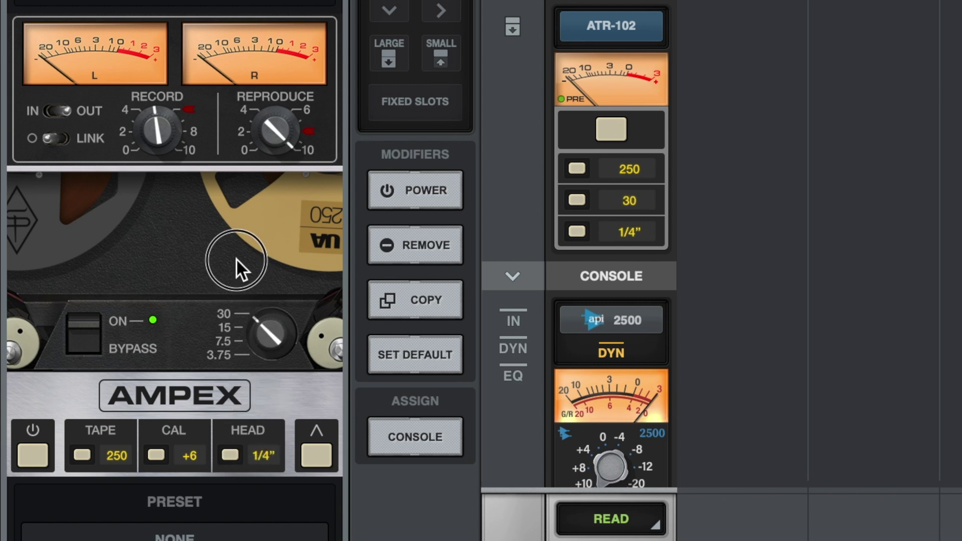
pyautogui.click(158, 451)
pyautogui.click(158, 452)
pyautogui.click(158, 452)
# Raise the ATR-102's record level with record and reproduce linked, and try the deck in the post-fader position.
pyautogui.moveTo(127, 188); pyautogui.dragTo(121, 136)
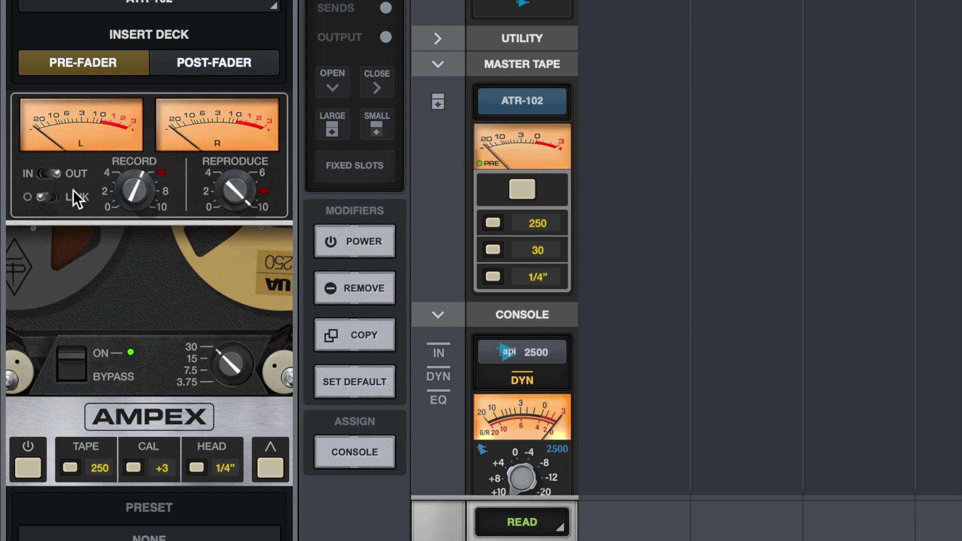
pyautogui.moveTo(130, 183); pyautogui.dragTo(134, 153)
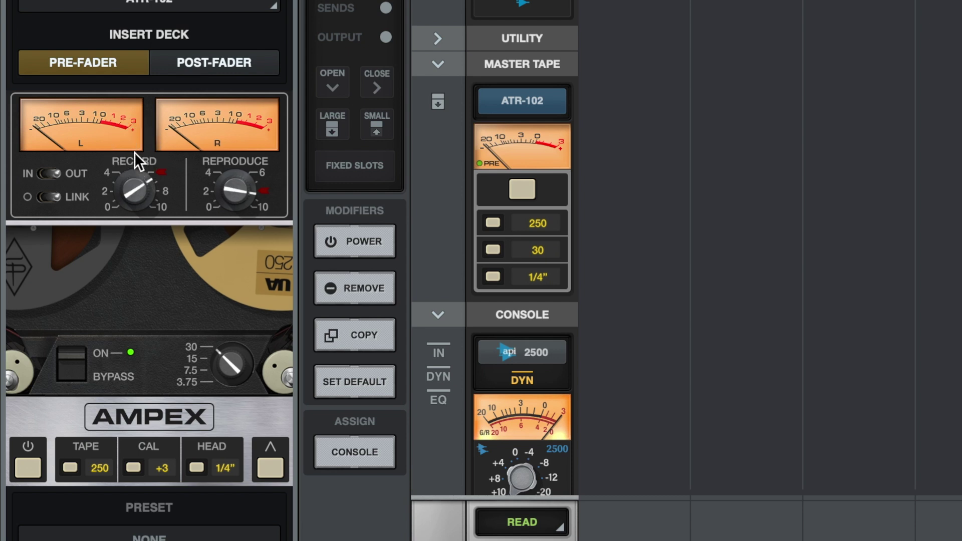
pyautogui.click(107, 62)
pyautogui.click(216, 60)
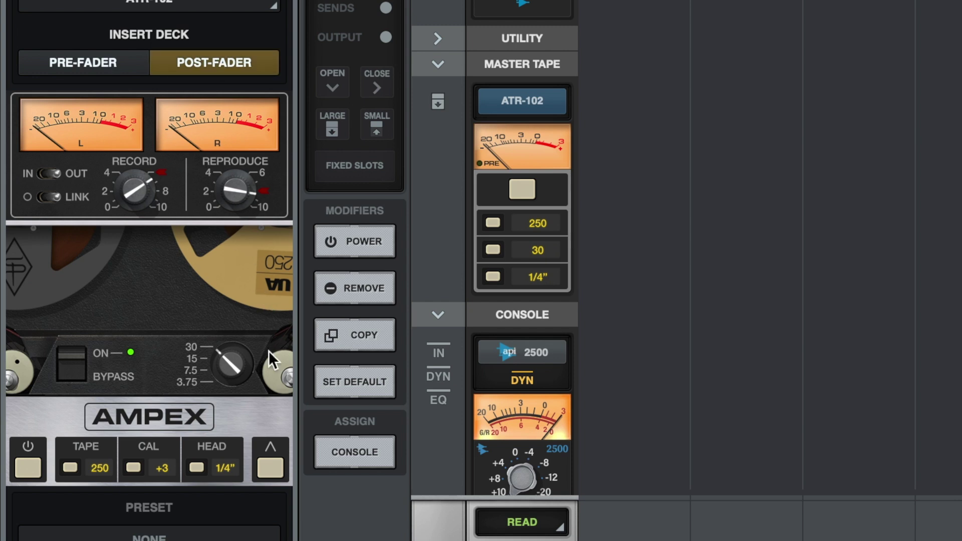
# Reveal the ATR-102's calibration controls, enable Auto-Cal, and set the tape type to 900 and the speed to 15.
pyautogui.click(267, 468)
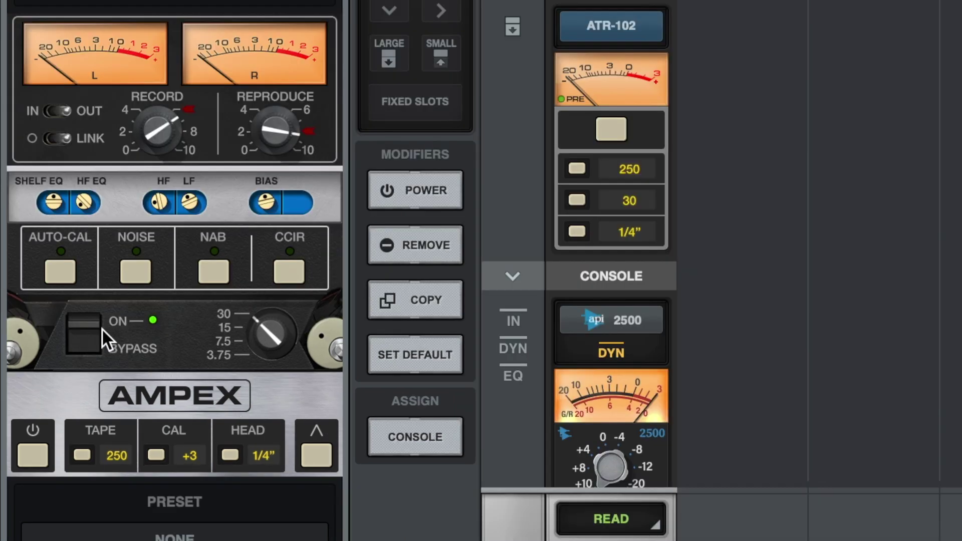
pyautogui.click(60, 271)
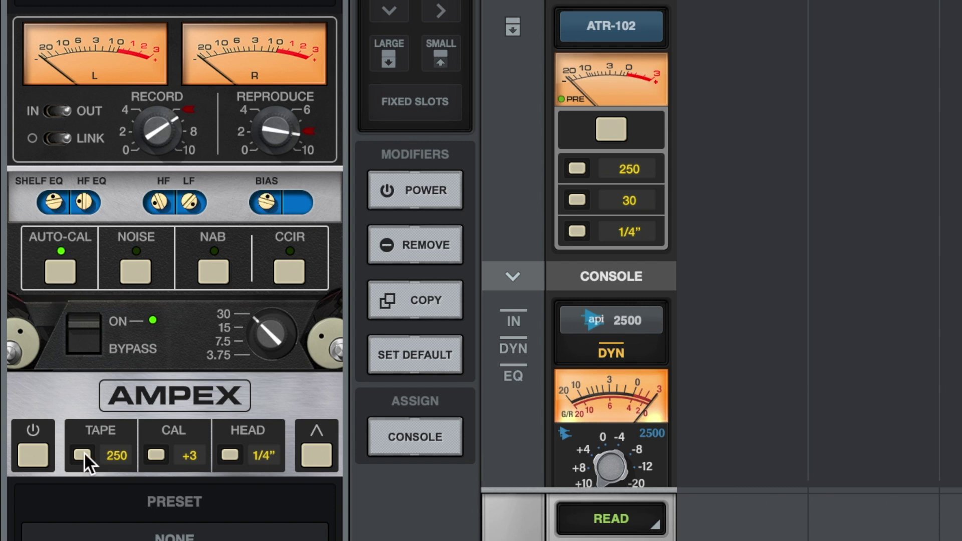
pyautogui.click(83, 453)
pyautogui.click(83, 453)
pyautogui.moveTo(275, 322); pyautogui.dragTo(236, 421)
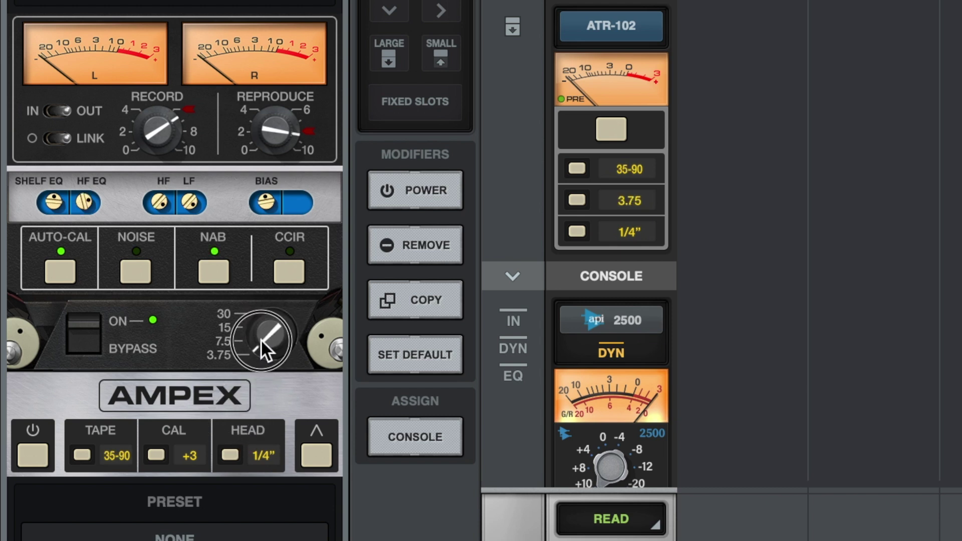
pyautogui.moveTo(260, 337); pyautogui.dragTo(266, 296)
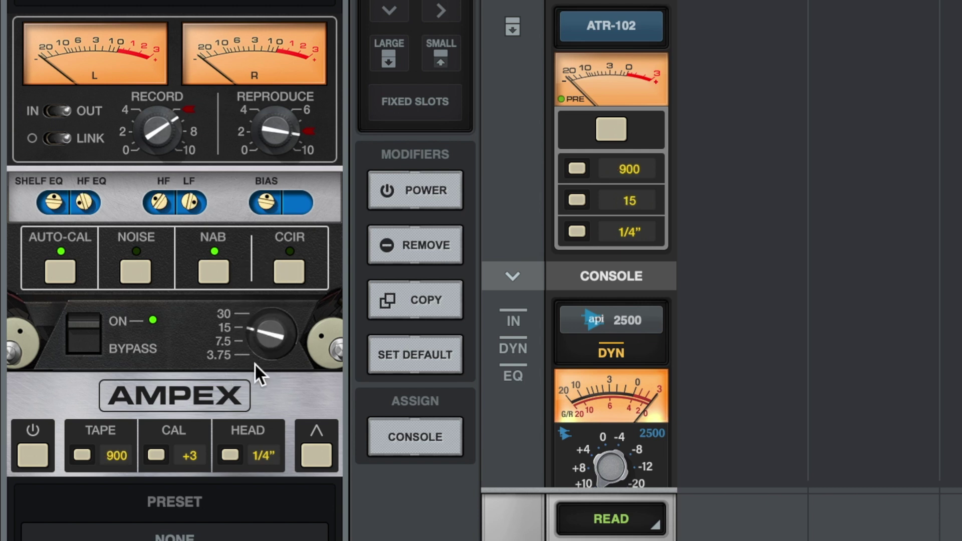
# Try the ATR-102's Noise and CCIR options, then return the emphasis EQ to NAB.
pyautogui.click(132, 272)
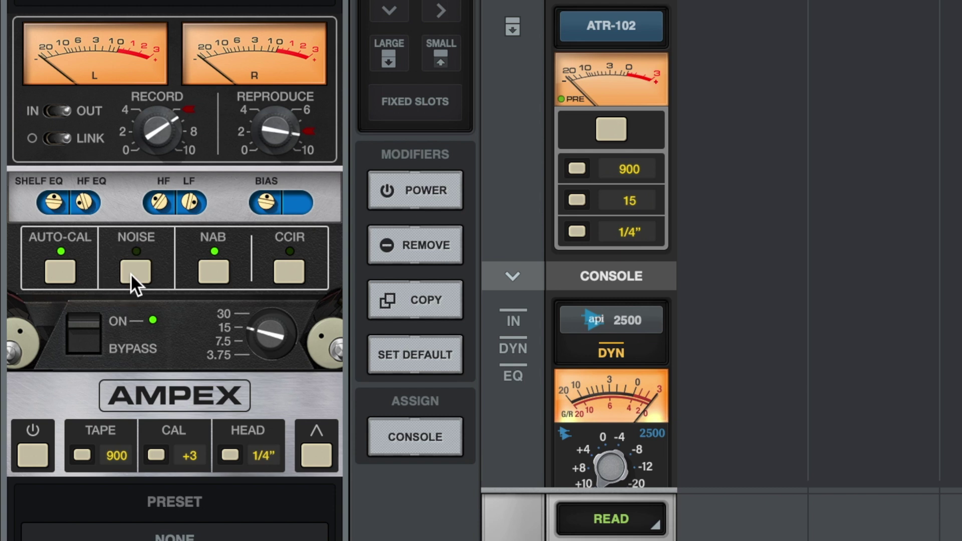
pyautogui.click(275, 266)
pyautogui.click(220, 270)
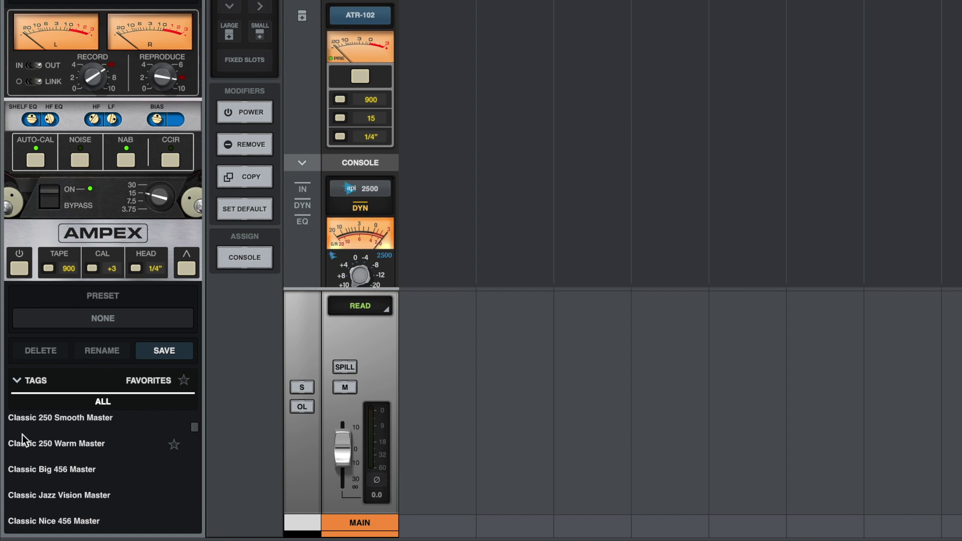
# Audition ATR-102 presets such as Classic 250 Warm Master and Classic Nice 456 Master, load Clean Type 900 Master, and browse the remaining presets.
pyautogui.click(37, 447)
pyautogui.scroll(-2, 37, 447)
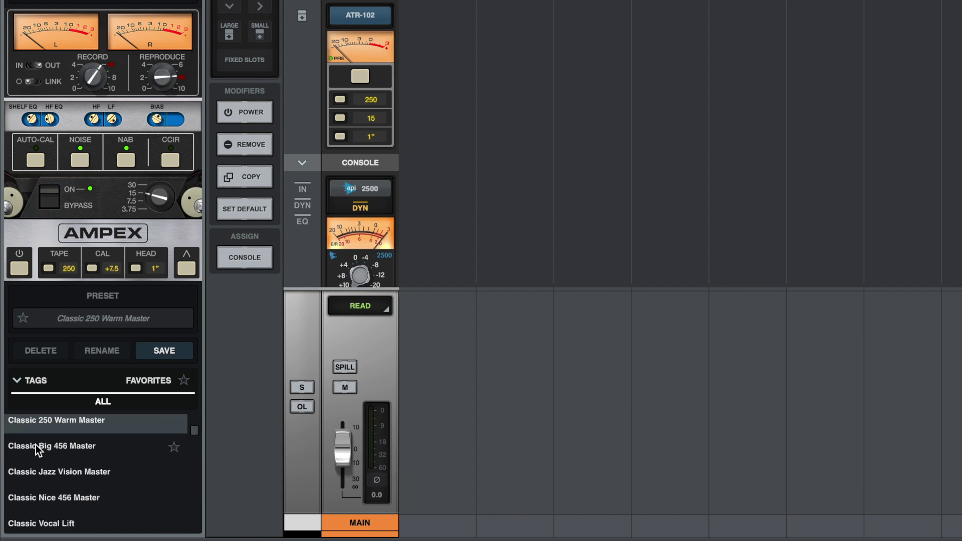
pyautogui.click(37, 477)
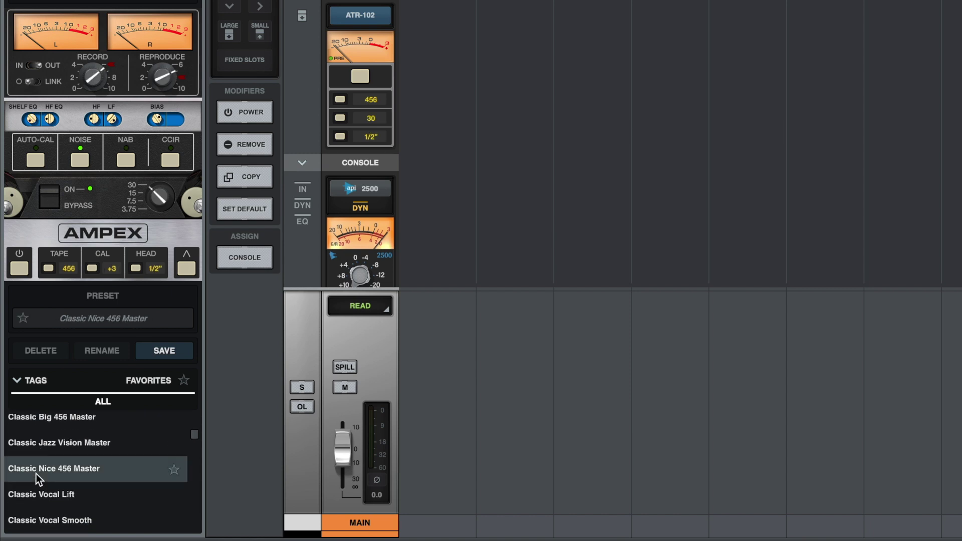
pyautogui.scroll(-3, 37, 479)
pyautogui.click(37, 477)
pyautogui.scroll(-3, 38, 478)
pyautogui.click(36, 473)
pyautogui.scroll(-8, 36, 473)
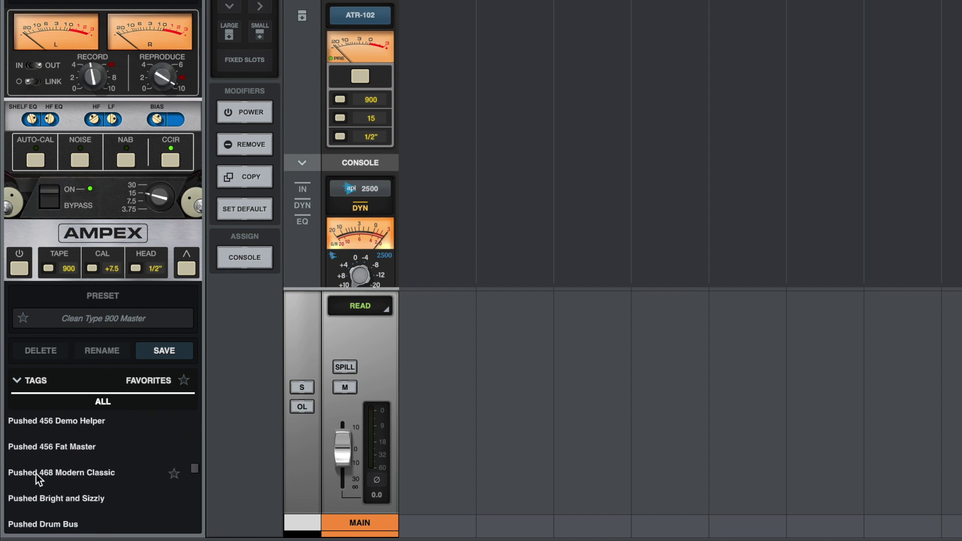
pyautogui.scroll(-5, 36, 473)
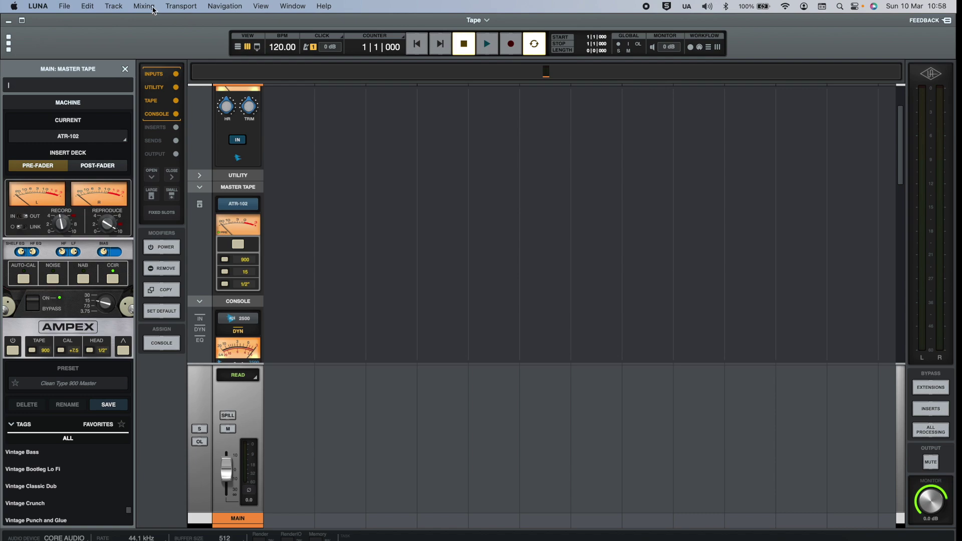
# Create one new Bus track.
pyautogui.click(113, 6)
pyautogui.click(135, 22)
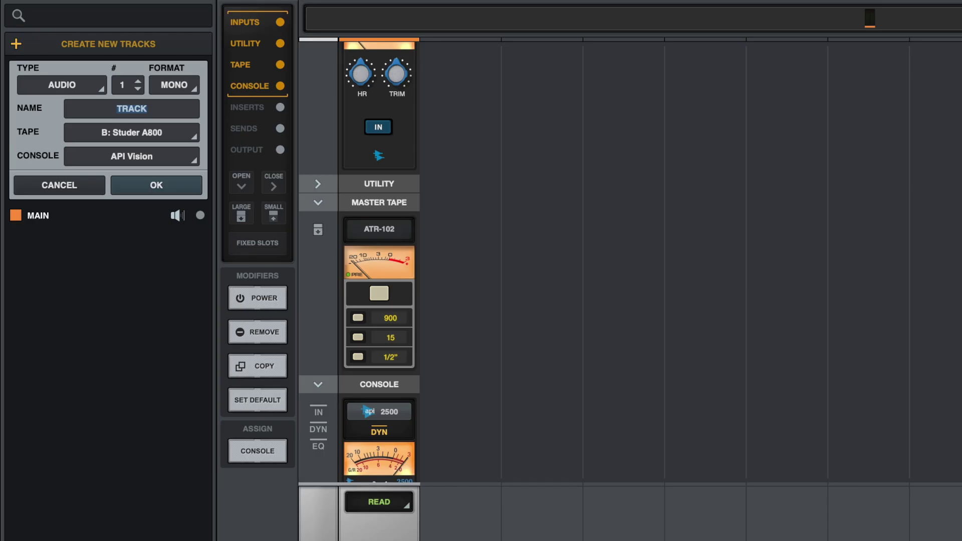
pyautogui.click(61, 85)
pyautogui.click(66, 139)
pyautogui.click(169, 207)
# Open the ATR-102 on the Bus and set its tape type to 250, speed to 30 and head width to 1".
pyautogui.click(379, 230)
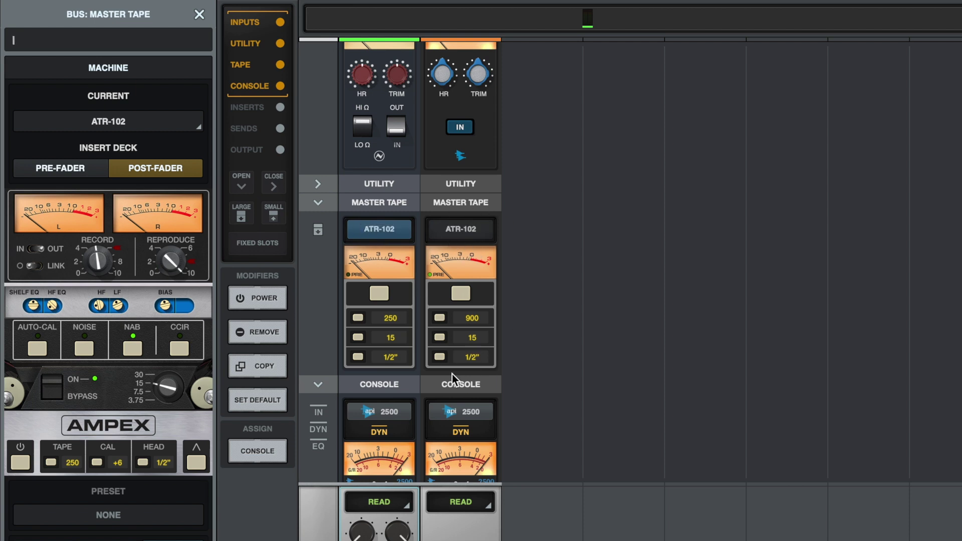
pyautogui.click(359, 316)
pyautogui.click(358, 316)
pyautogui.click(359, 317)
pyautogui.click(357, 337)
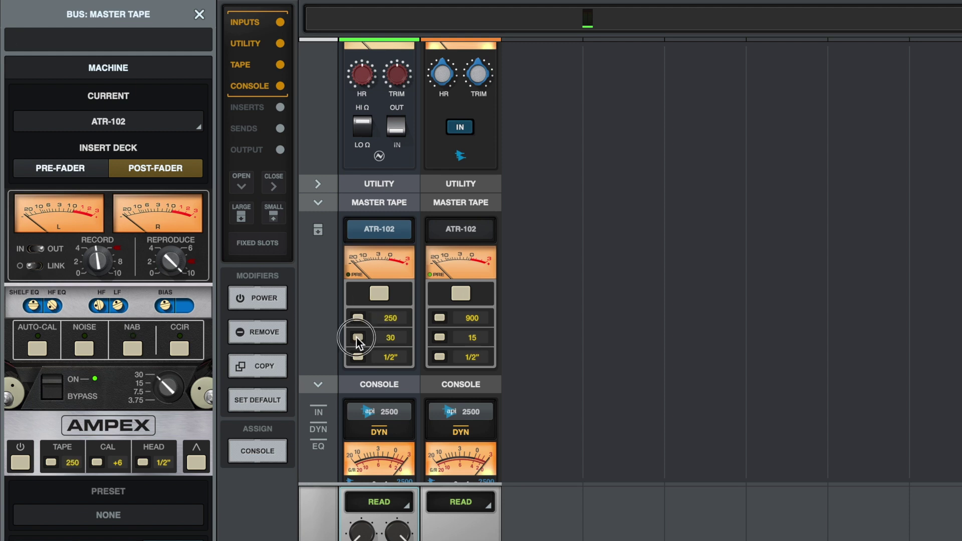
pyautogui.click(357, 357)
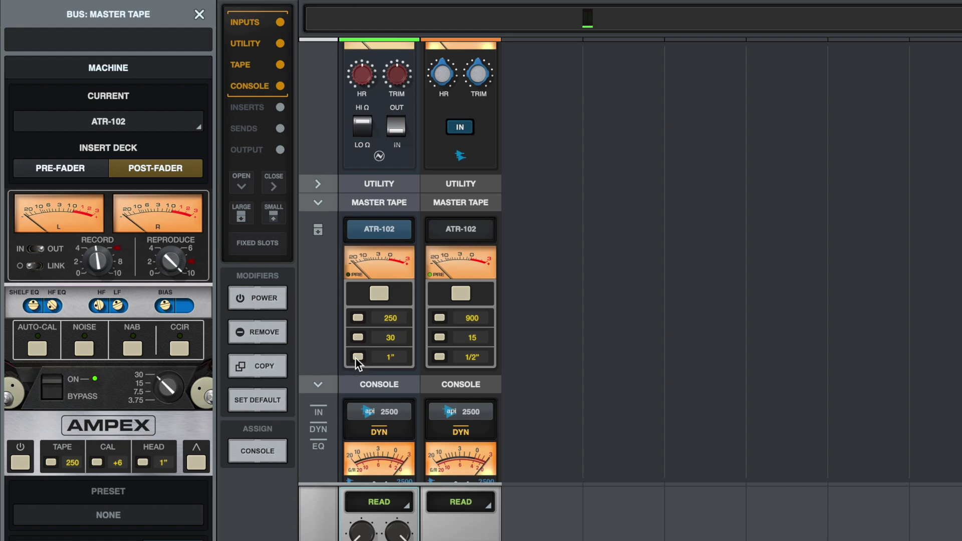
# Set up a new-tracks entry for three mono Audio tracks and add a second entry for two stereo Instrument tracks.
pyautogui.click(178, 11)
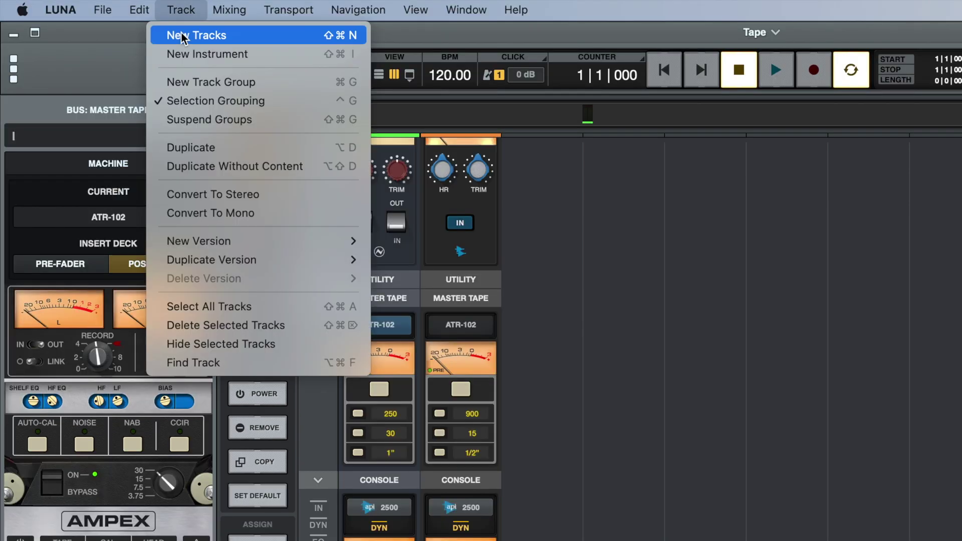
pyautogui.click(178, 35)
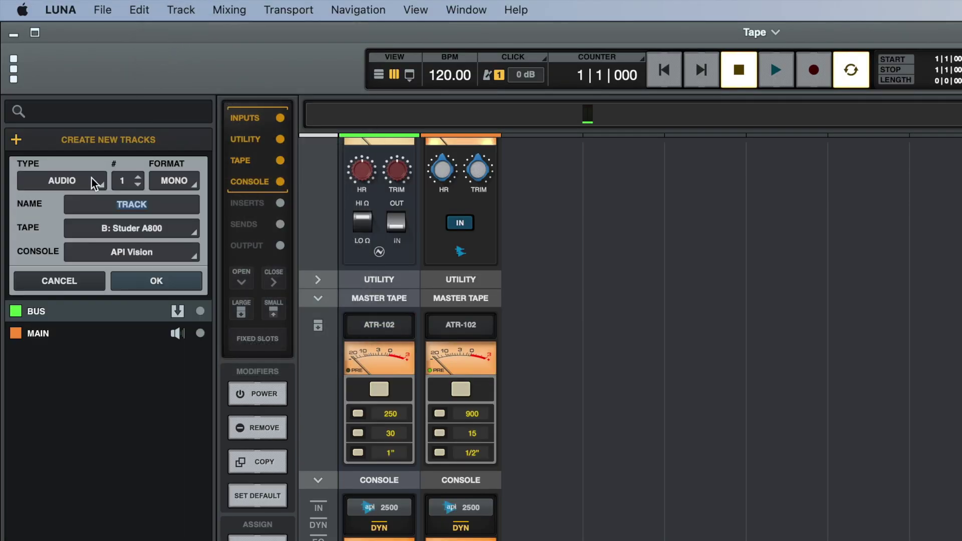
pyautogui.click(137, 176)
pyautogui.click(137, 177)
pyautogui.click(16, 139)
pyautogui.click(33, 185)
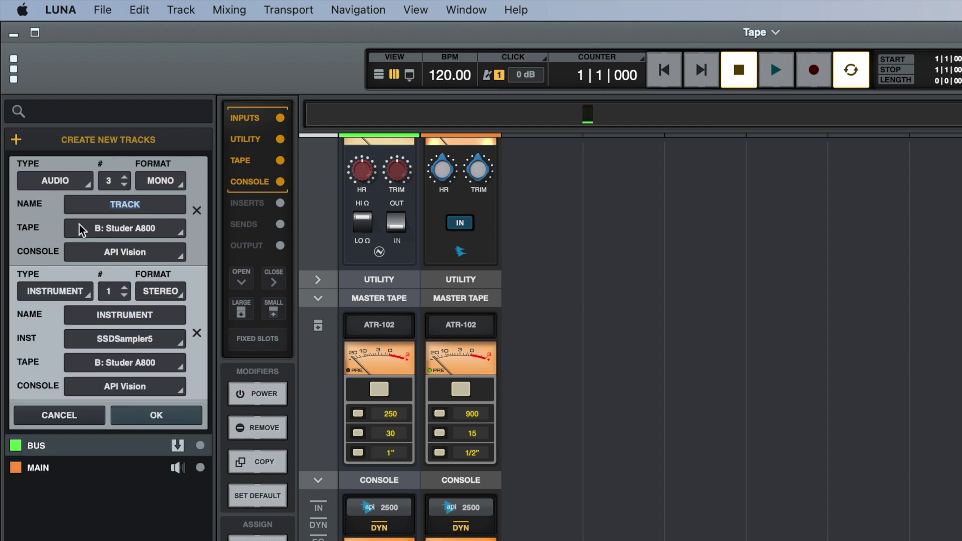
pyautogui.click(125, 288)
# Keep B: Studer A800 as the audio tracks' tape, assign A: Oxide to the instrument tracks, and create the tracks.
pyautogui.click(133, 228)
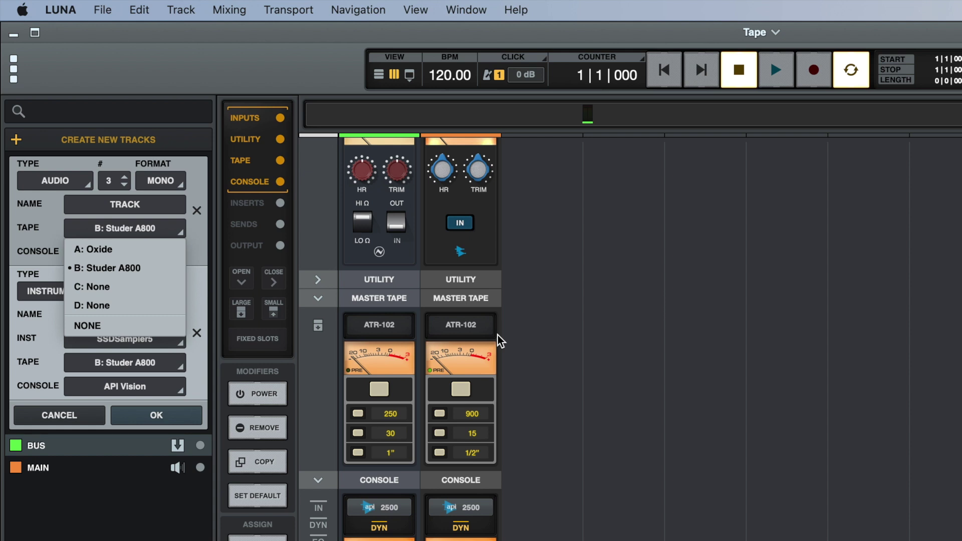
pyautogui.click(149, 264)
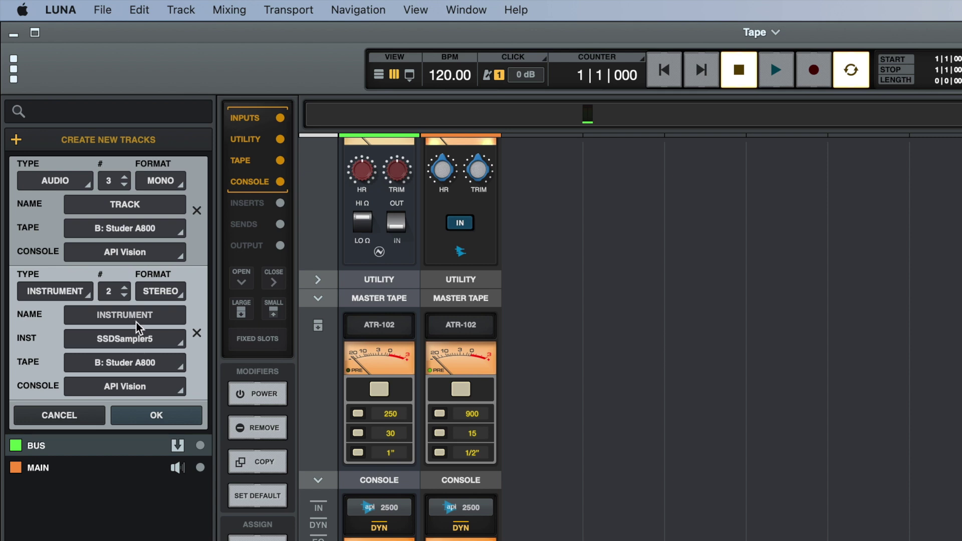
pyautogui.click(131, 359)
pyautogui.click(129, 383)
pyautogui.click(143, 416)
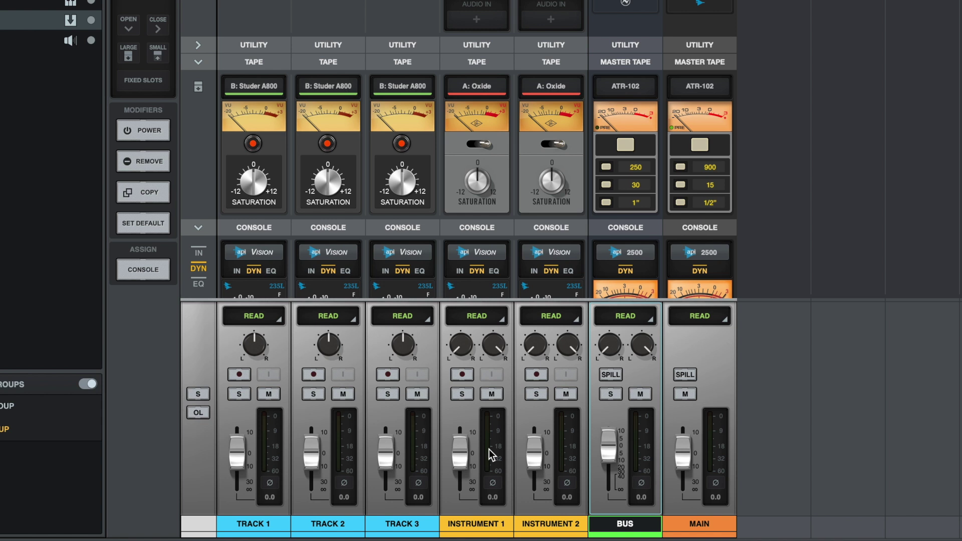
# Adjust the tape saturation on Track 1, Track 3 and Instrument 1.
pyautogui.scroll(-2, 489, 450)
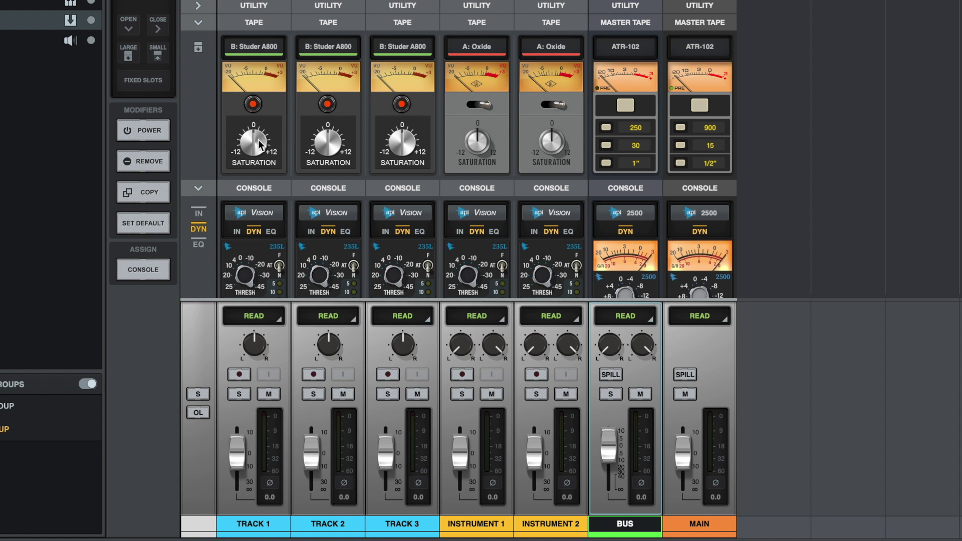
pyautogui.moveTo(258, 140); pyautogui.dragTo(257, 85)
pyautogui.moveTo(410, 149); pyautogui.dragTo(399, 103)
pyautogui.moveTo(480, 150); pyautogui.dragTo(474, 121)
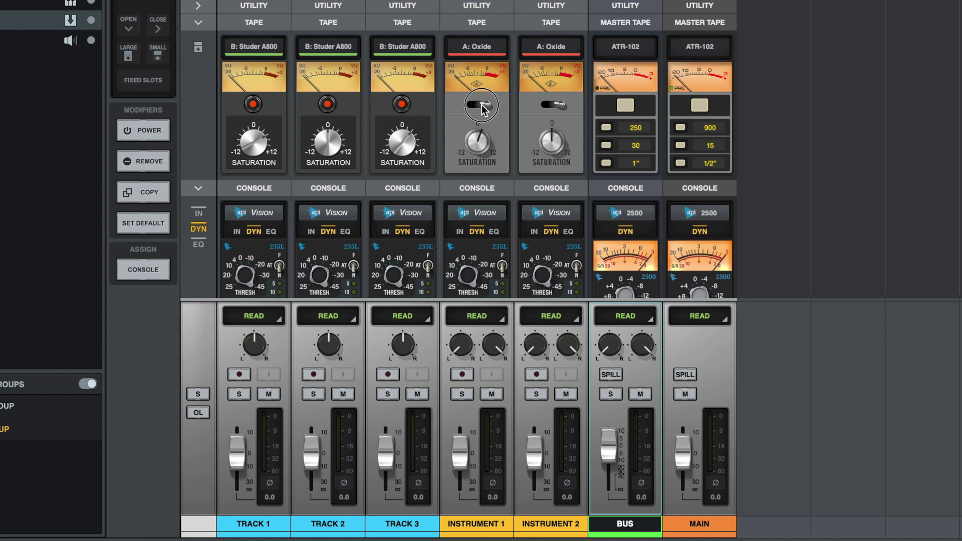
# Switch off the tape processing on Instrument 1, Track 3 and Track 2.
pyautogui.click(481, 104)
pyautogui.click(401, 104)
pyautogui.click(326, 104)
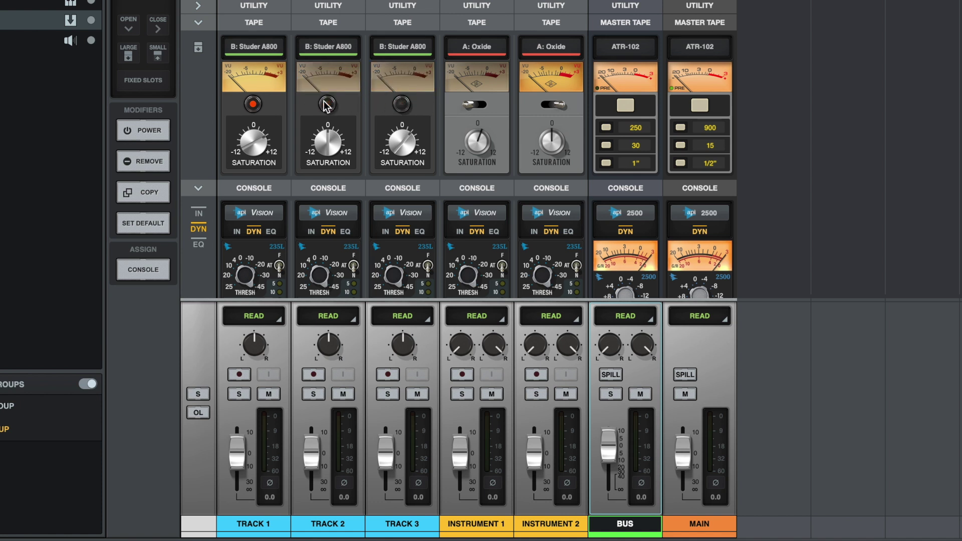
# Switch the ATR-102 master tape off and back on for the Main and Bus channels.
pyautogui.click(705, 109)
pyautogui.click(622, 107)
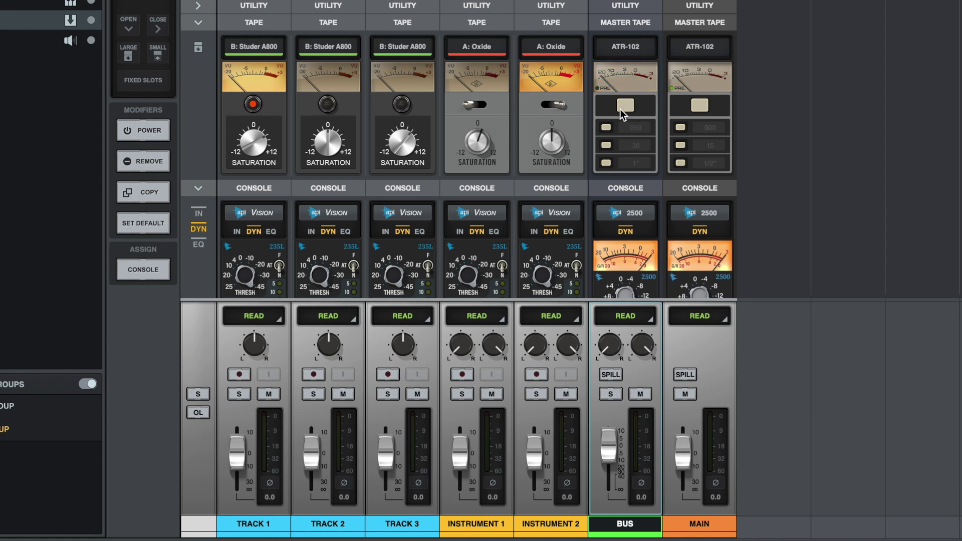
pyautogui.click(708, 108)
pyautogui.click(626, 106)
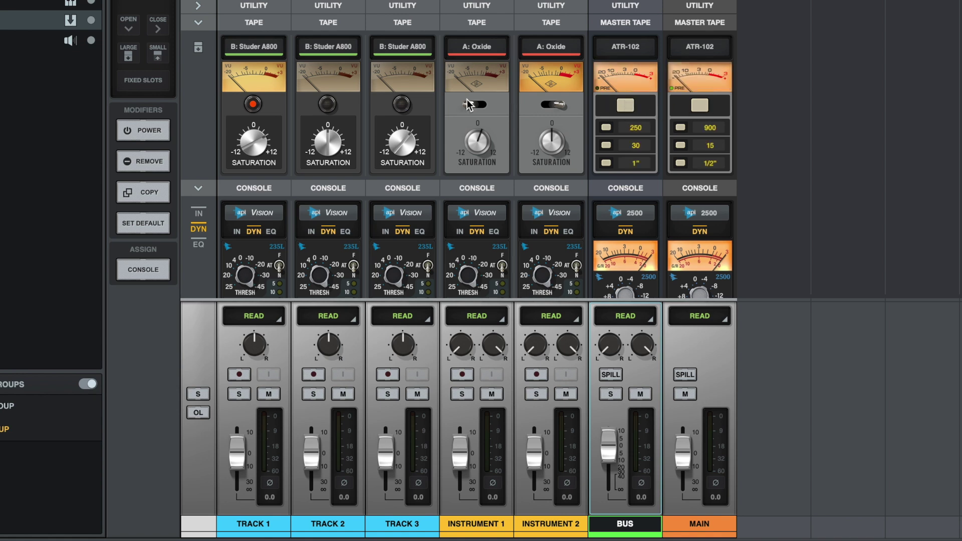
# Switch the tape processing back on for Instrument 1, Track 3 and Track 2.
pyautogui.click(474, 104)
pyautogui.click(402, 104)
pyautogui.click(328, 104)
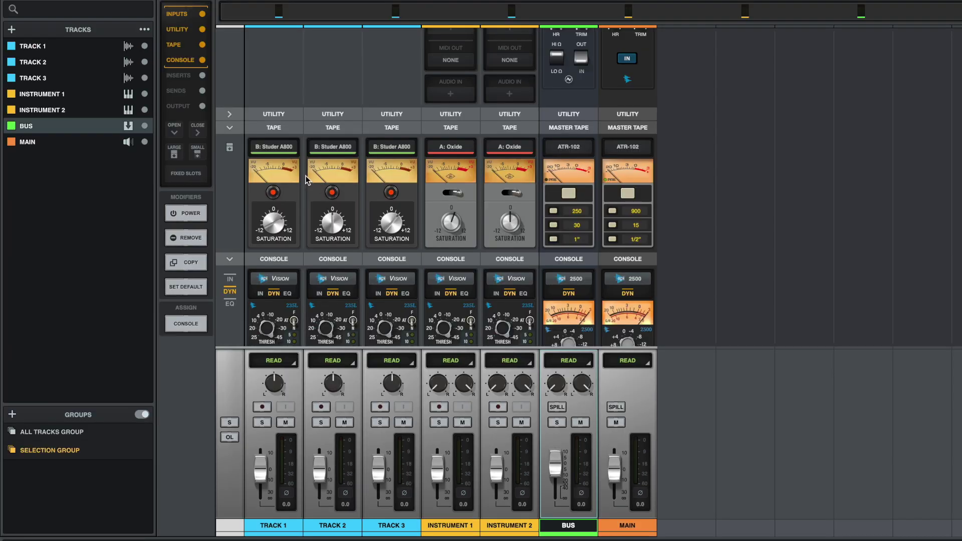
# Open Track 1's Studer A800 machine settings, try its tape types and speed, and set the tape type to GP9.
pyautogui.moveTo(253, 50)
pyautogui.click(273, 148)
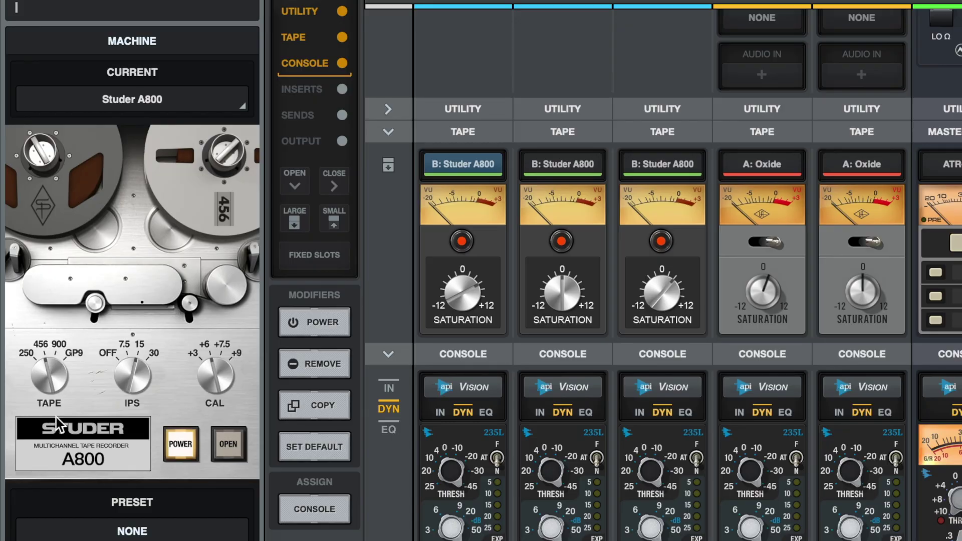
pyautogui.click(53, 379)
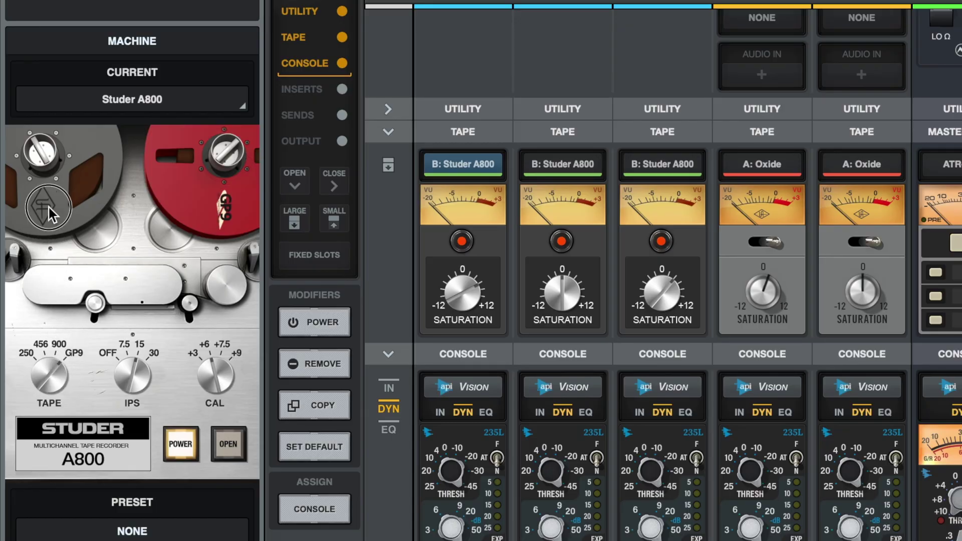
pyautogui.moveTo(31, 311); pyautogui.dragTo(34, 453)
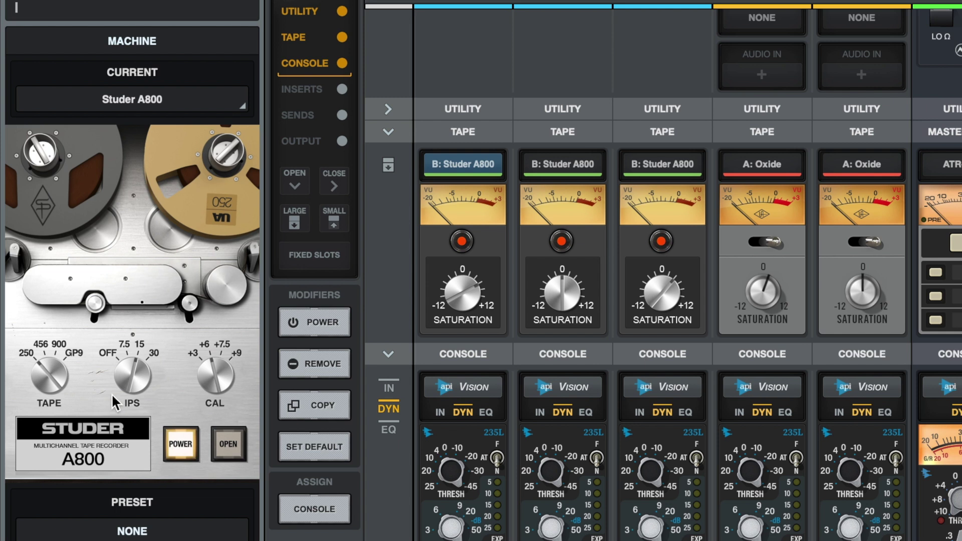
pyautogui.moveTo(136, 371); pyautogui.dragTo(101, 333)
pyautogui.moveTo(51, 377); pyautogui.dragTo(86, 91)
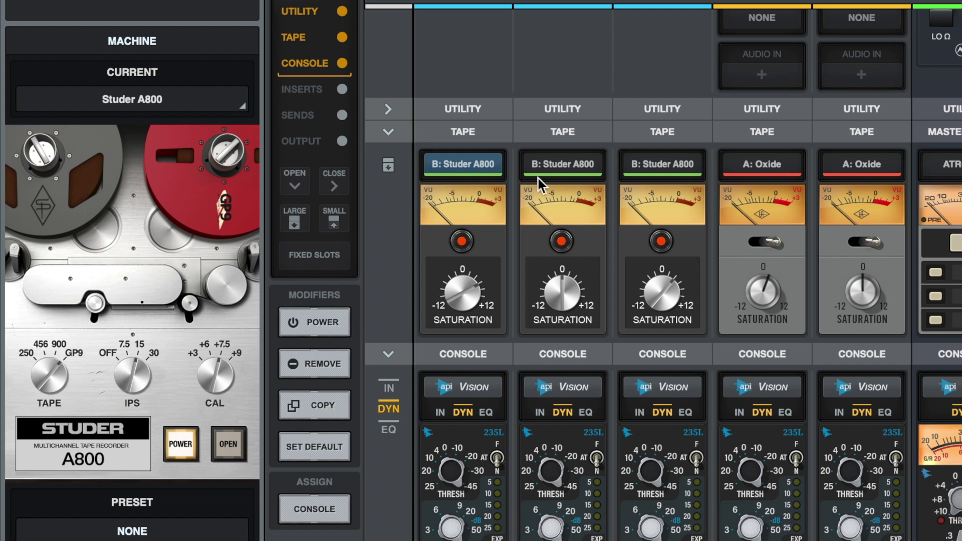
# Compare the shared Studer A800 settings from Tracks 2, 3 and 1, setting the tape type to 456 from Track 3.
pyautogui.moveTo(561, 161)
pyautogui.click(561, 167)
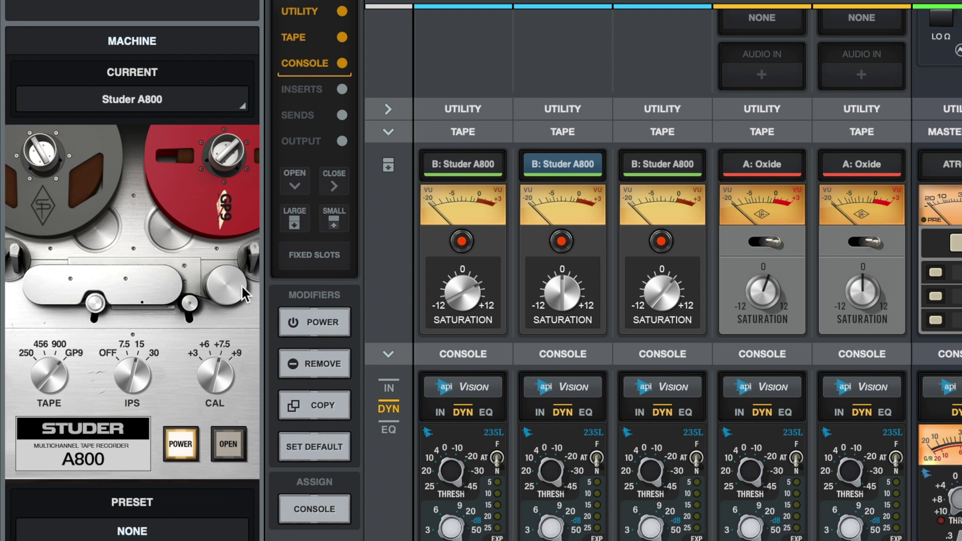
pyautogui.moveTo(674, 175)
pyautogui.click(665, 167)
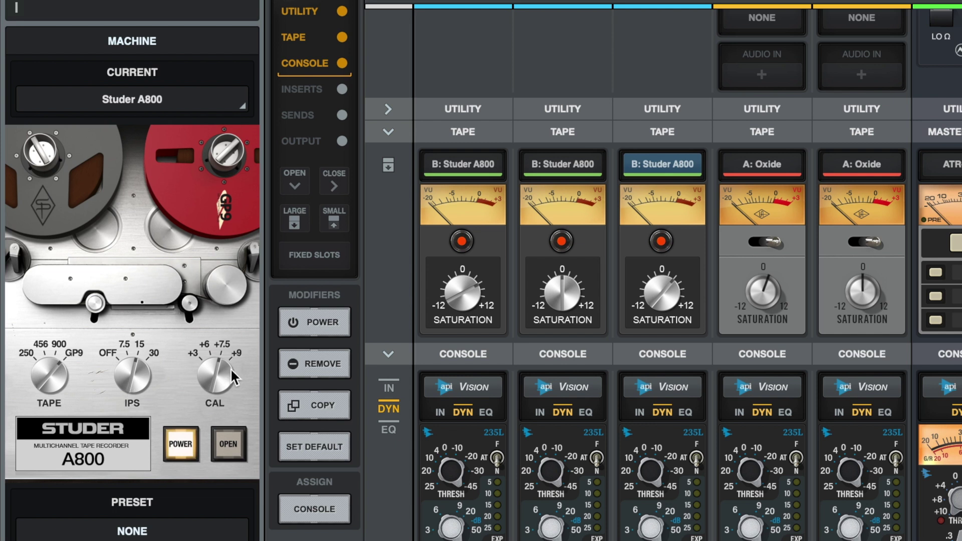
pyautogui.moveTo(44, 386); pyautogui.dragTo(25, 540)
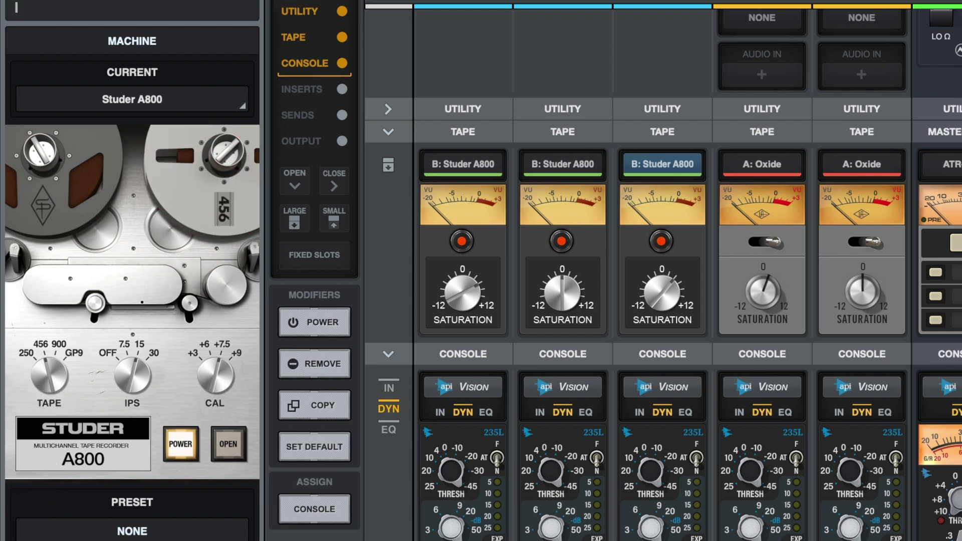
pyautogui.click(562, 167)
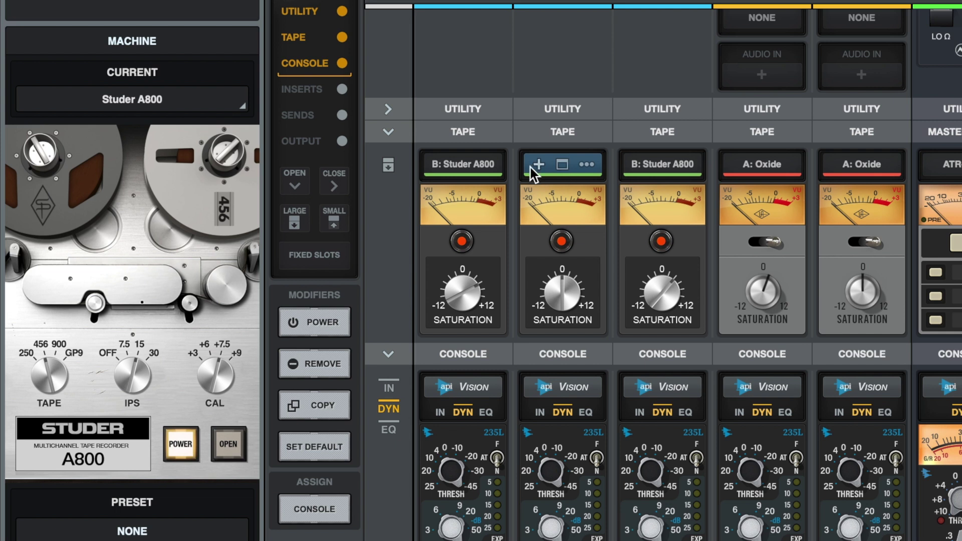
pyautogui.click(457, 167)
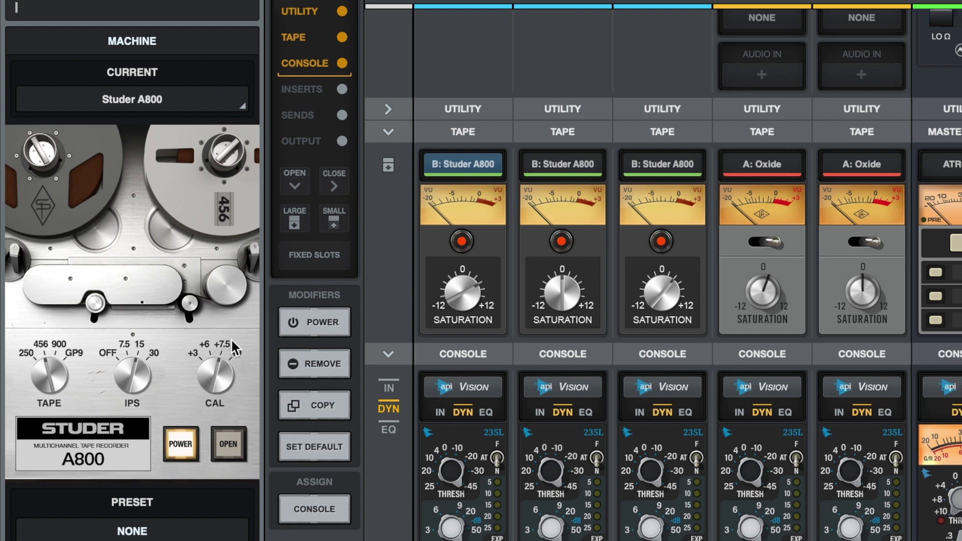
# Open the Studer A800's extended controls and try its input level with Link on and off, leaving Link on.
pyautogui.click(228, 444)
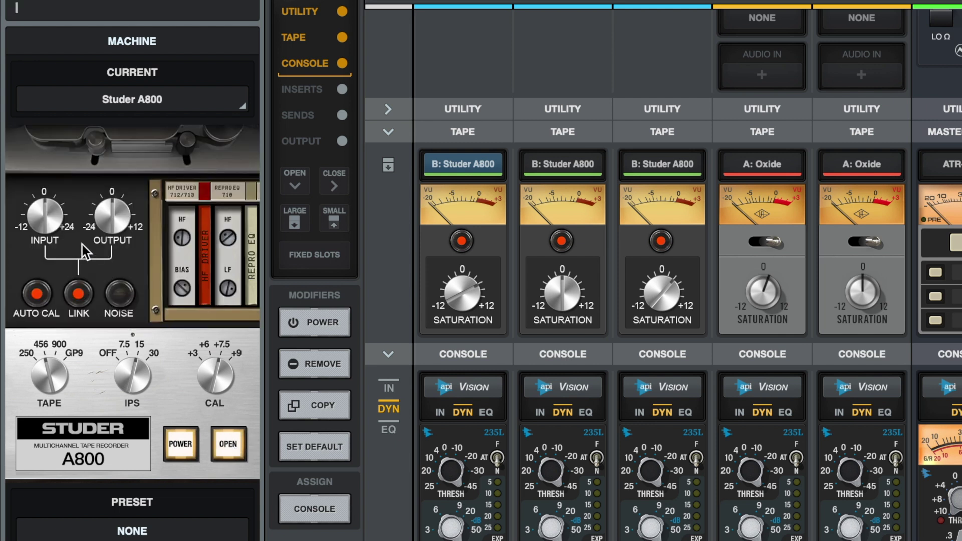
pyautogui.moveTo(44, 220); pyautogui.dragTo(54, 263)
pyautogui.click(80, 293)
pyautogui.moveTo(47, 212); pyautogui.dragTo(46, 135)
pyautogui.click(78, 296)
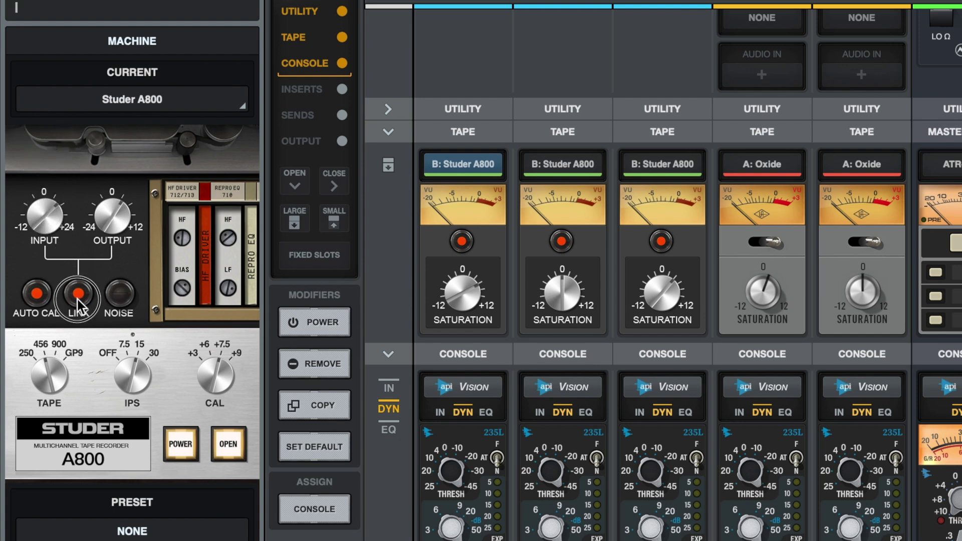
# Try other Studer A800 tape types and speeds alongside Auto Cal, ending on tape type 456 with a lower IPS.
pyautogui.moveTo(43, 339); pyautogui.dragTo(22, 34)
pyautogui.moveTo(128, 374); pyautogui.dragTo(88, 275)
pyautogui.click(37, 294)
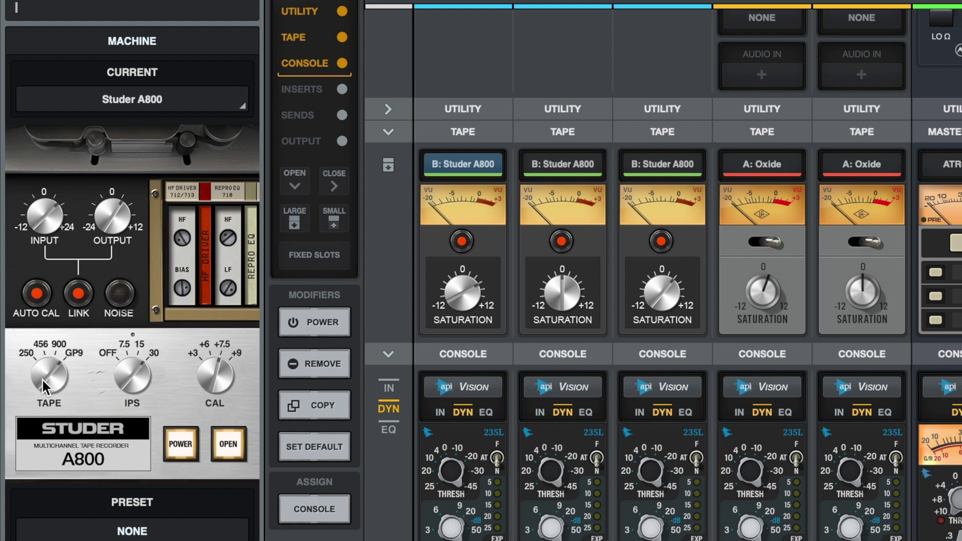
pyautogui.moveTo(43, 387); pyautogui.dragTo(44, 509)
pyautogui.moveTo(122, 390); pyautogui.dragTo(106, 540)
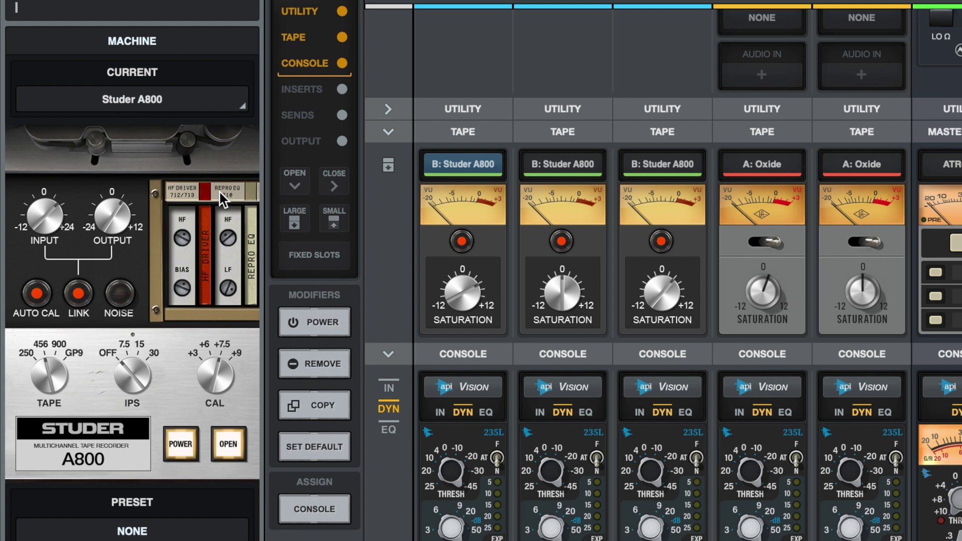
# Expand the tape strips to their large view and adjust Track 2's HF Driver and Repro EQ trims.
pyautogui.click(389, 169)
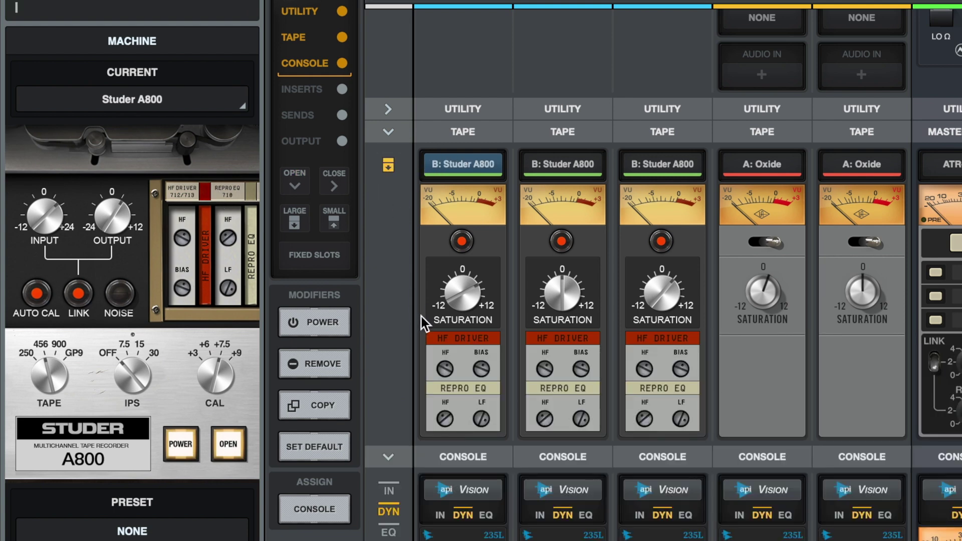
pyautogui.scroll(-2, 422, 317)
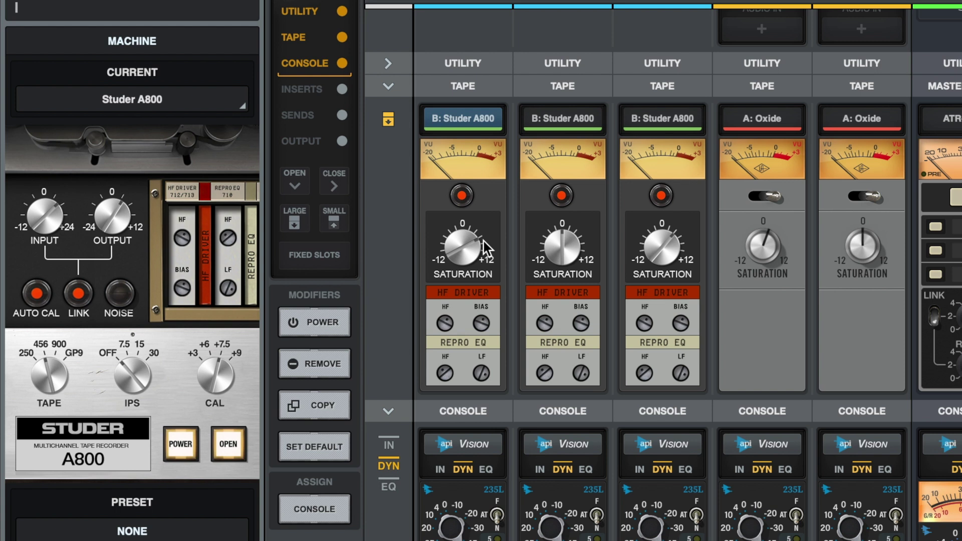
pyautogui.moveTo(545, 322); pyautogui.dragTo(544, 379)
pyautogui.moveTo(579, 324); pyautogui.dragTo(581, 253)
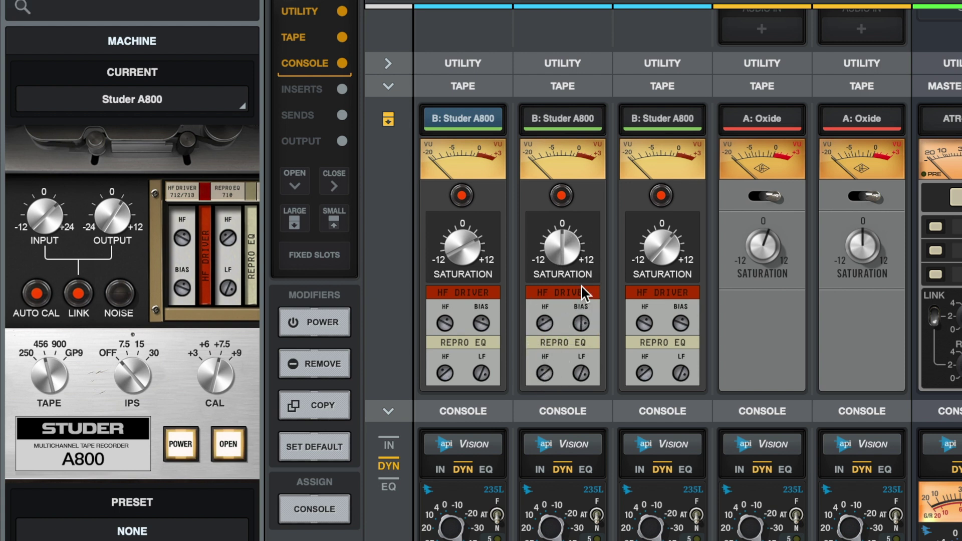
pyautogui.moveTo(581, 373); pyautogui.dragTo(596, 482)
pyautogui.moveTo(544, 375); pyautogui.dragTo(545, 317)
# Adjust Track 1's HF Driver and Repro EQ high-frequency trims.
pyautogui.moveTo(446, 326); pyautogui.dragTo(477, 446)
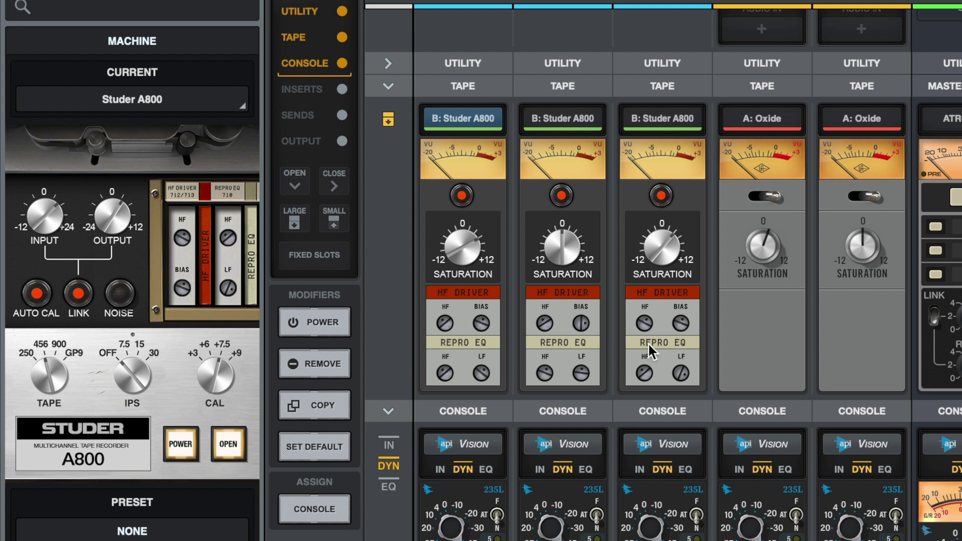
pyautogui.moveTo(229, 247); pyautogui.dragTo(224, 182)
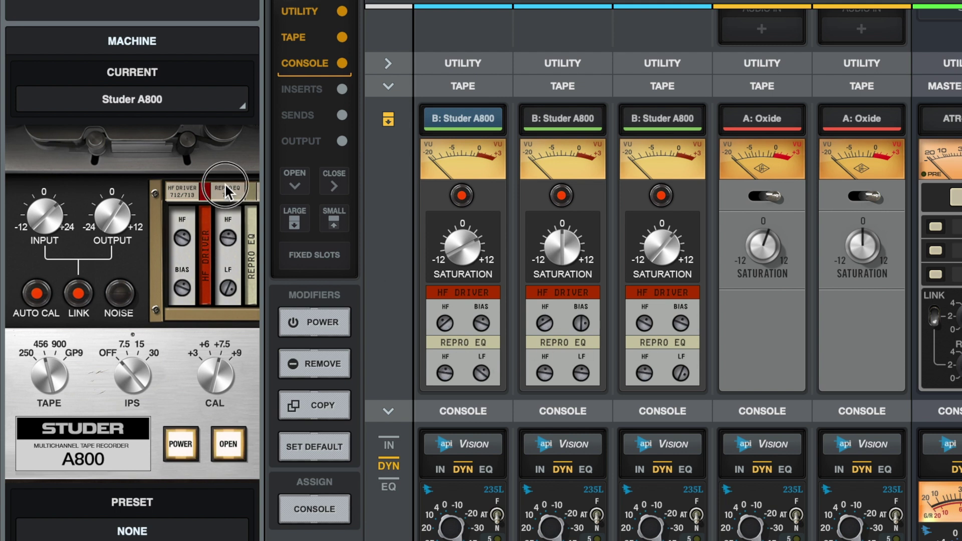
pyautogui.moveTo(181, 235)
pyautogui.mouseDown()
pyautogui.moveTo(180, 320)
pyautogui.moveTo(188, 219)
pyautogui.mouseUp()
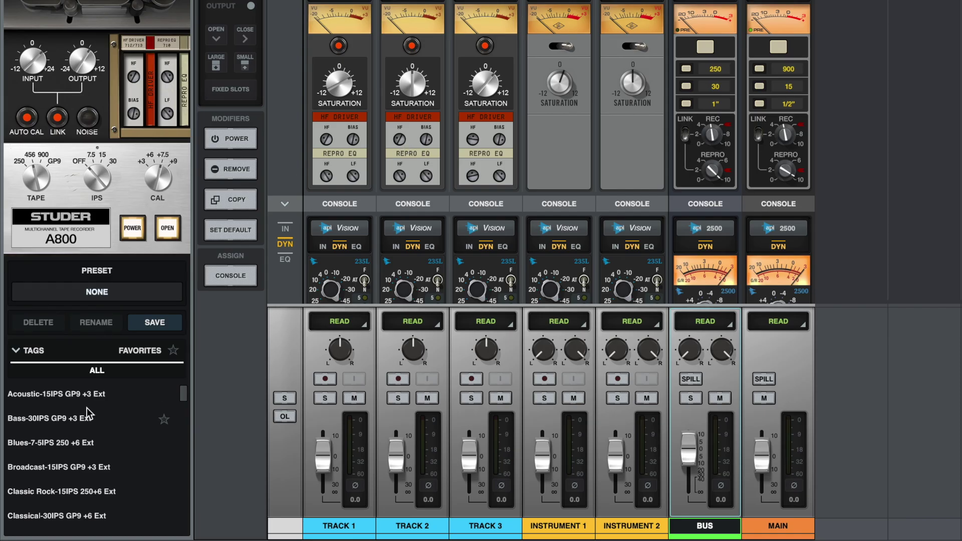
# Audition Studer A800 presets including Classical-30IPS GP9 +6 Ext and load Film-15IPS 900 +3 Ext.
pyautogui.scroll(-4, 87, 413)
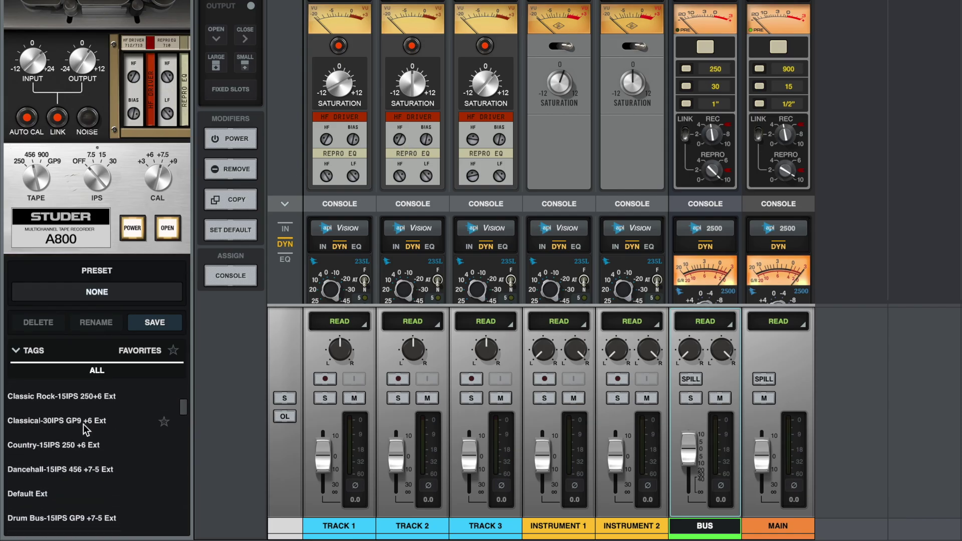
pyautogui.click(86, 425)
pyautogui.scroll(-2, 85, 429)
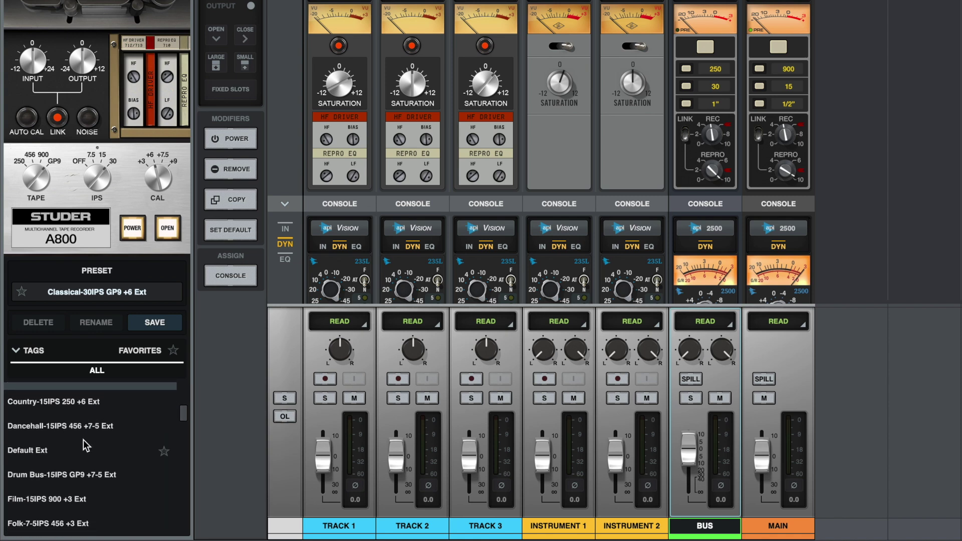
pyautogui.click(83, 450)
pyautogui.scroll(-3, 82, 446)
pyautogui.click(82, 444)
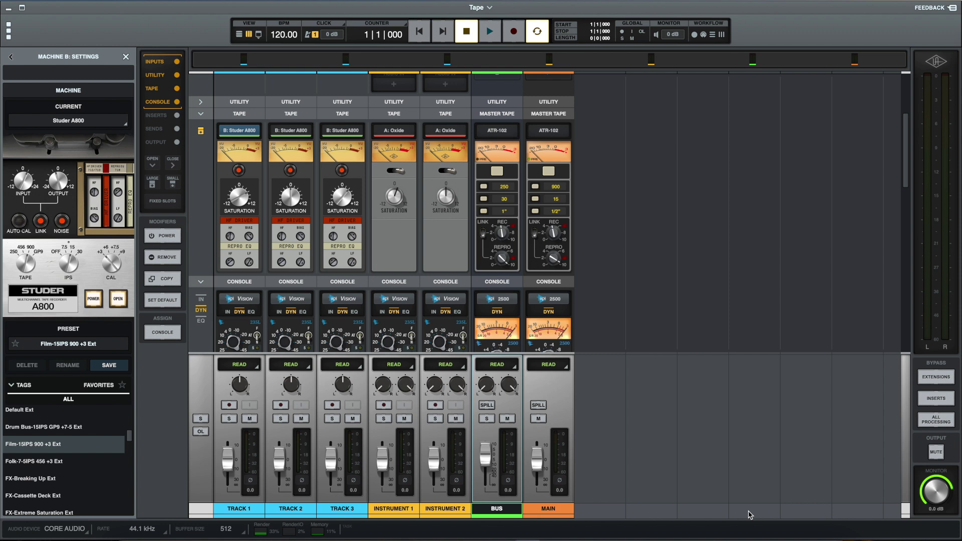
# Audition Instrument 1's Oxide presets, load Warm Elect Bass 0VU, and adjust the track's saturation.
pyautogui.click(394, 131)
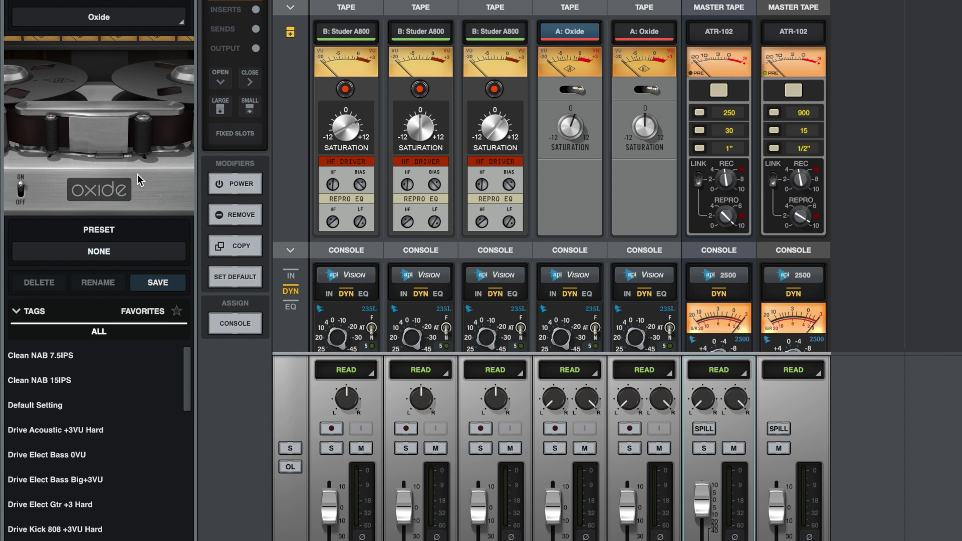
pyautogui.scroll(-4, 38, 374)
pyautogui.click(53, 398)
pyautogui.scroll(-4, 53, 399)
pyautogui.click(55, 424)
pyautogui.scroll(-5, 56, 424)
pyautogui.click(55, 423)
pyautogui.scroll(-4, 56, 424)
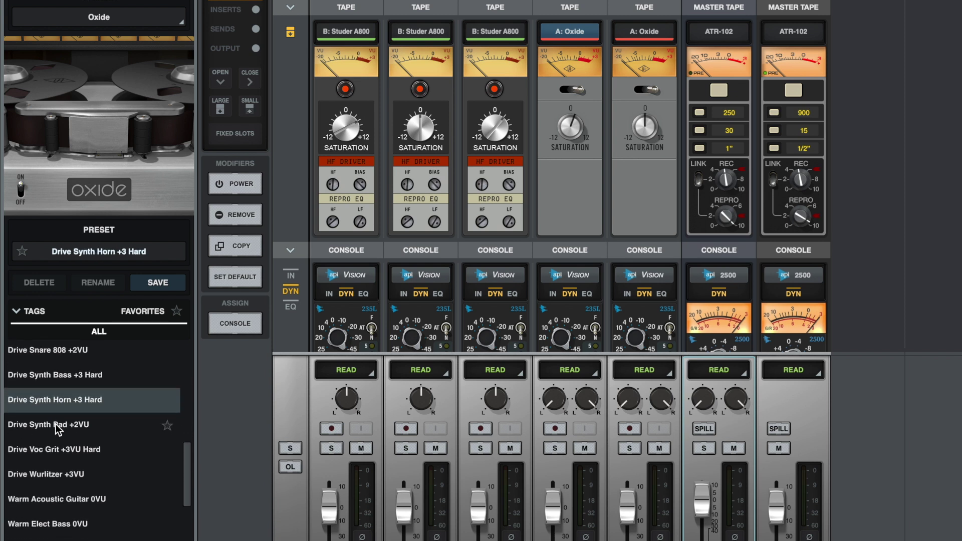
pyautogui.click(52, 453)
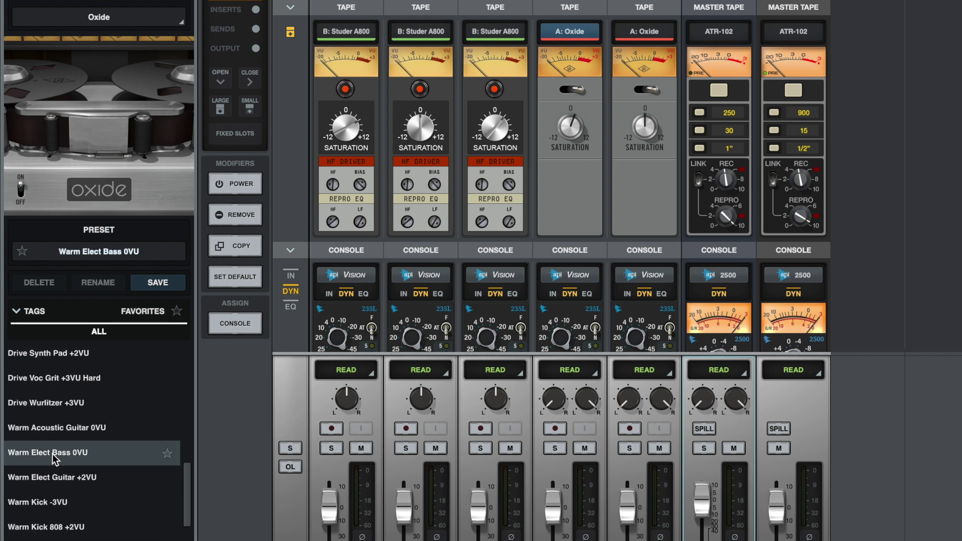
pyautogui.moveTo(572, 122)
pyautogui.mouseDown()
pyautogui.moveTo(572, 99)
pyautogui.moveTo(567, 175)
pyautogui.moveTo(563, 111)
pyautogui.mouseUp()
# Assign tape machine C to Instrument 2 as an Oxide with the Drive Elect Bass 0VU preset.
pyautogui.click(644, 33)
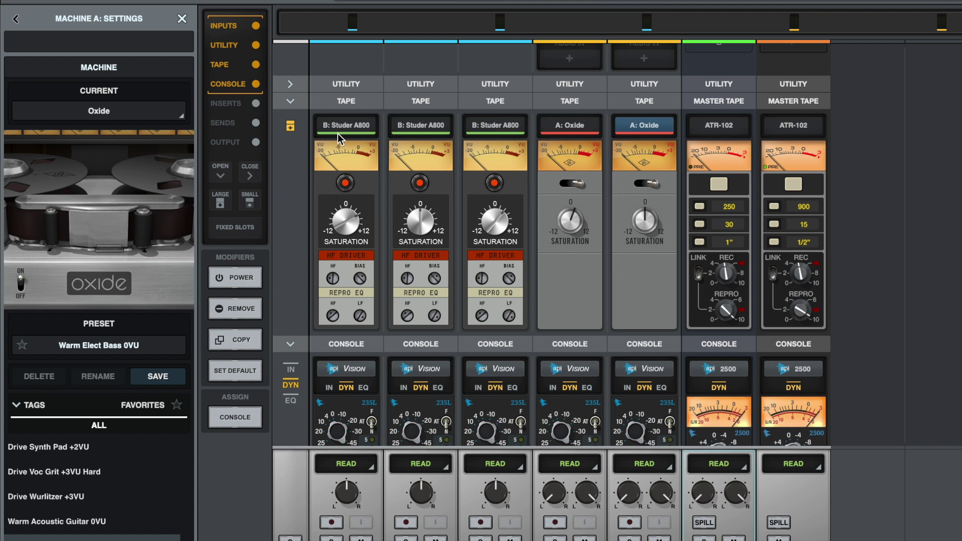
pyautogui.click(16, 20)
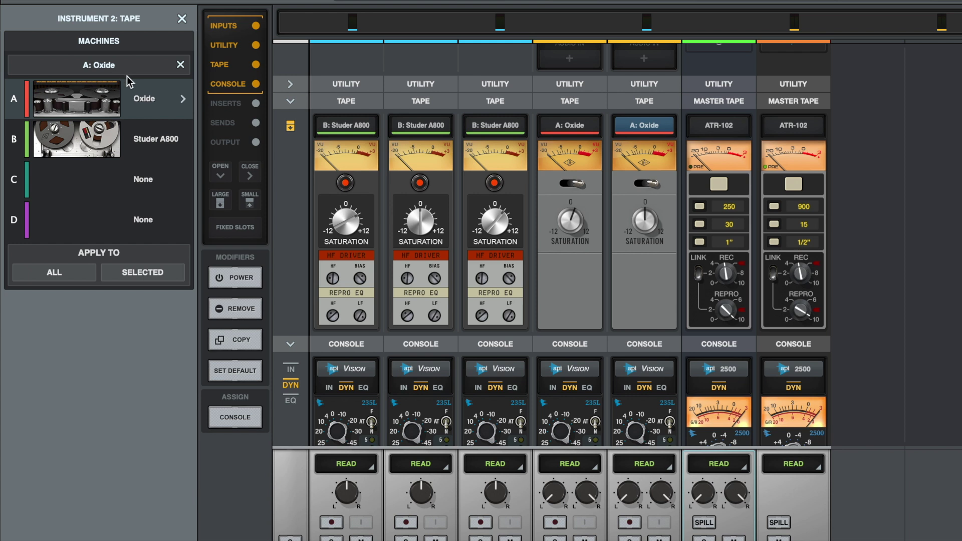
pyautogui.click(134, 179)
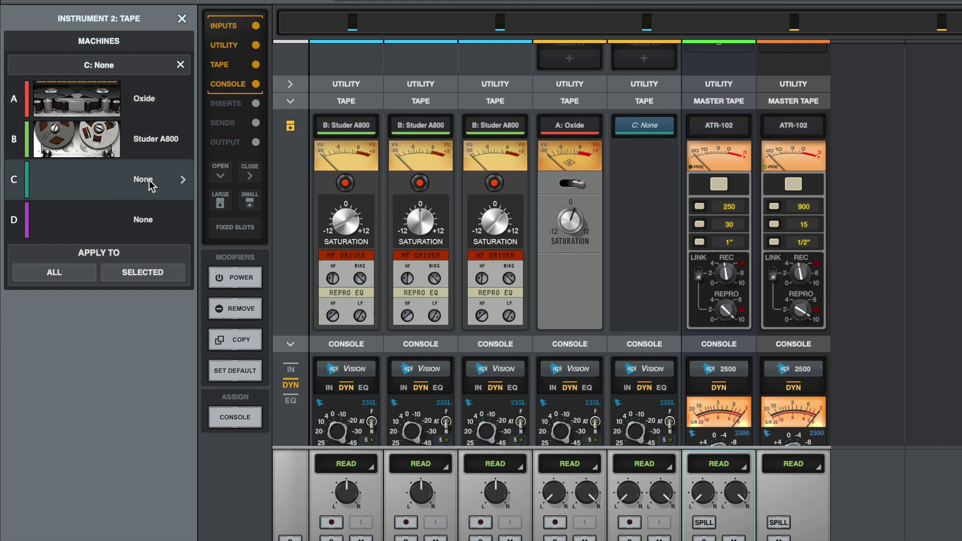
pyautogui.click(183, 181)
pyautogui.click(133, 113)
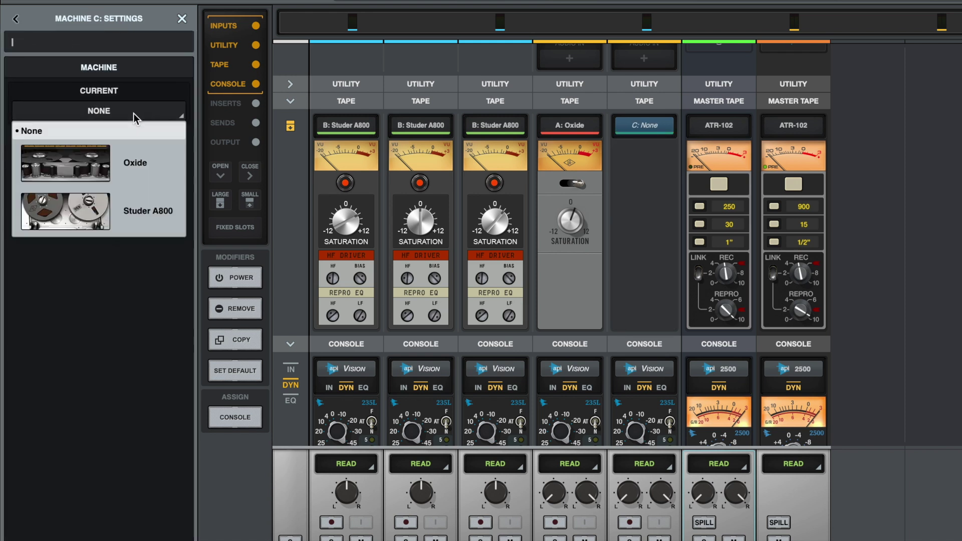
pyautogui.click(125, 161)
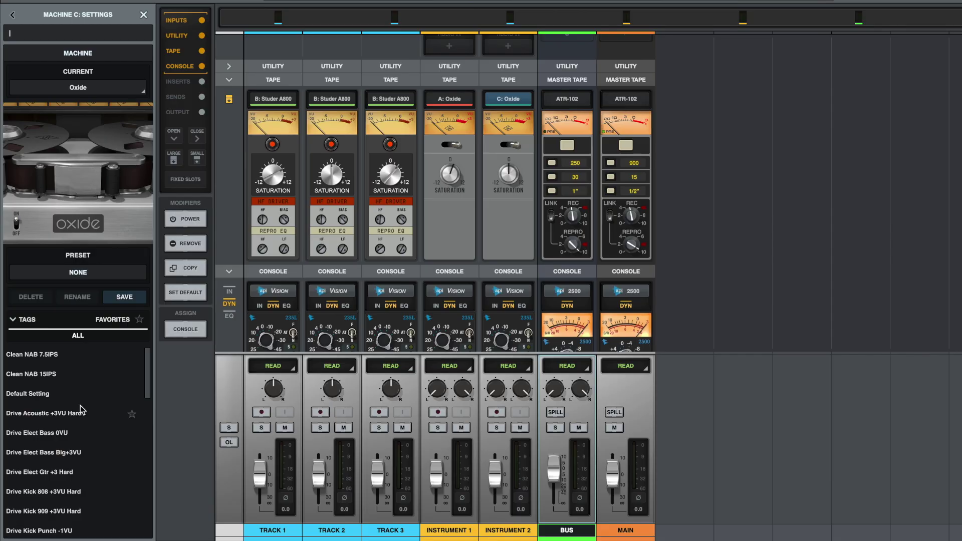
pyautogui.click(75, 435)
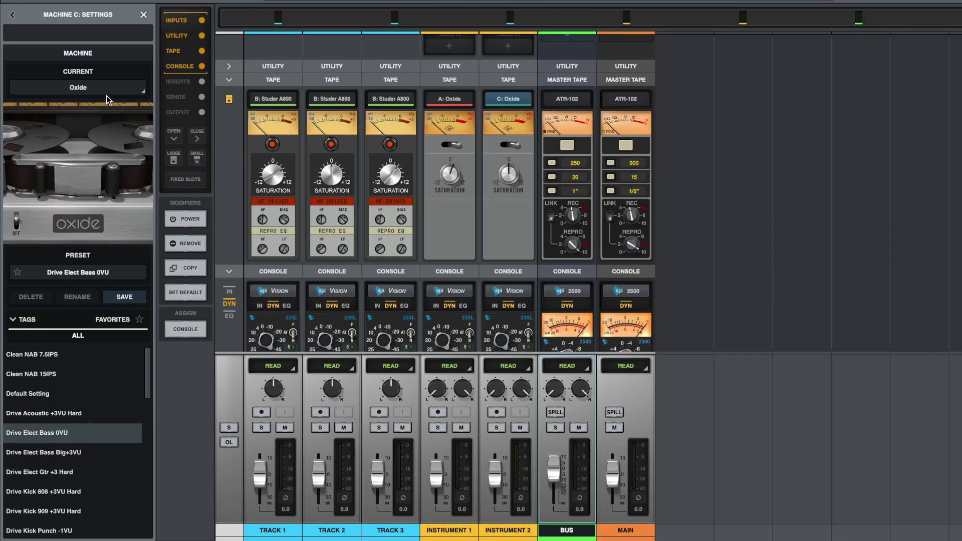
pyautogui.click(12, 15)
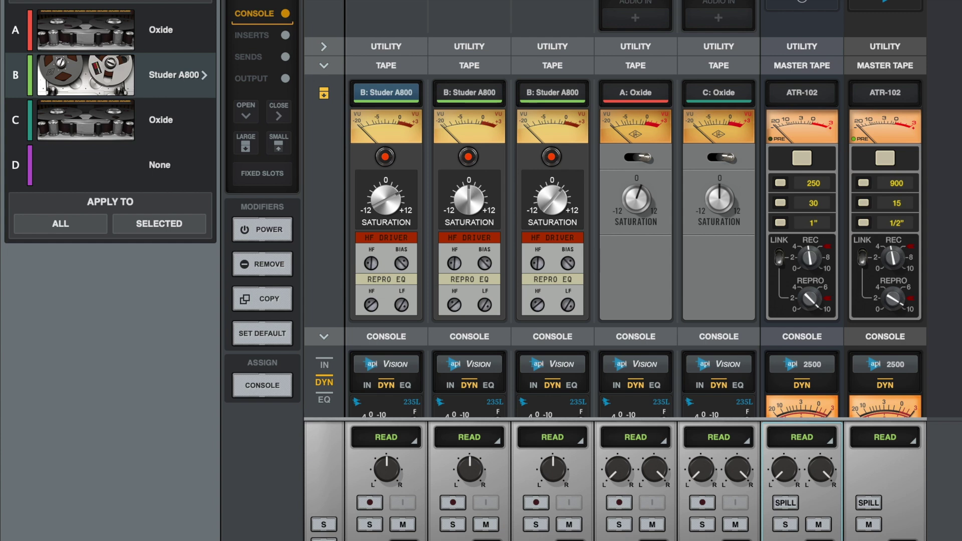
# Insert the UADx Oxide Tape Recorder in Track 1's second insert slot and move its plug-in window clear of the inserts.
pyautogui.scroll(-9, 615, 208)
pyautogui.scroll(-5, 615, 209)
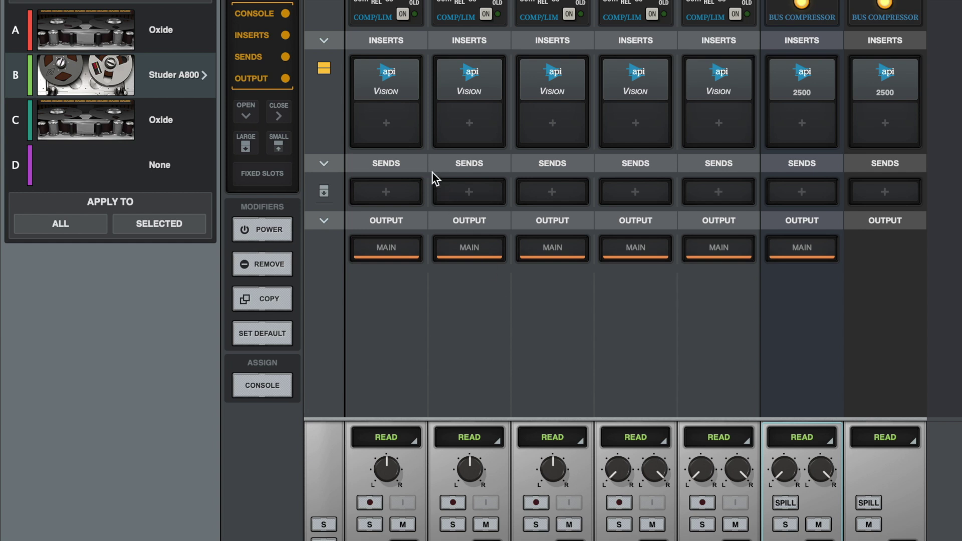
pyautogui.click(398, 125)
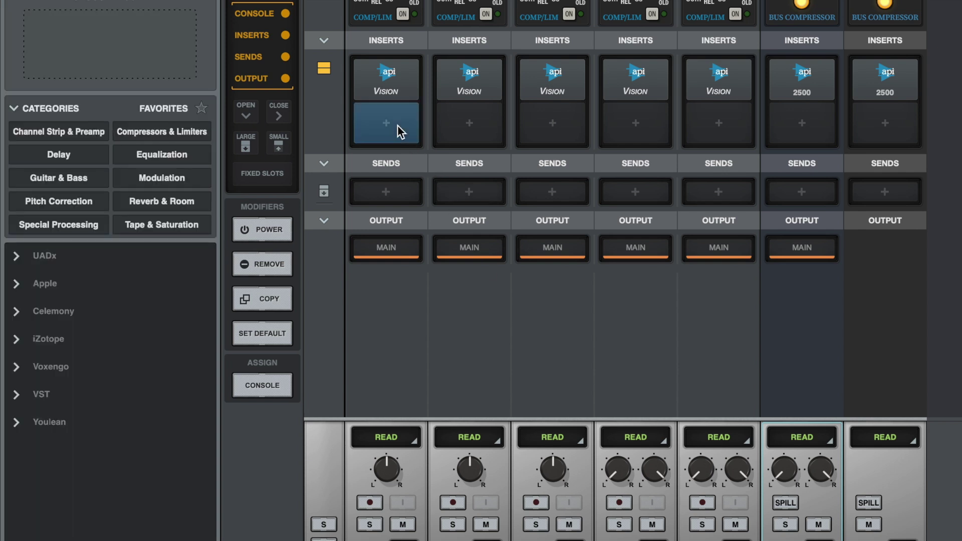
pyautogui.click(83, 257)
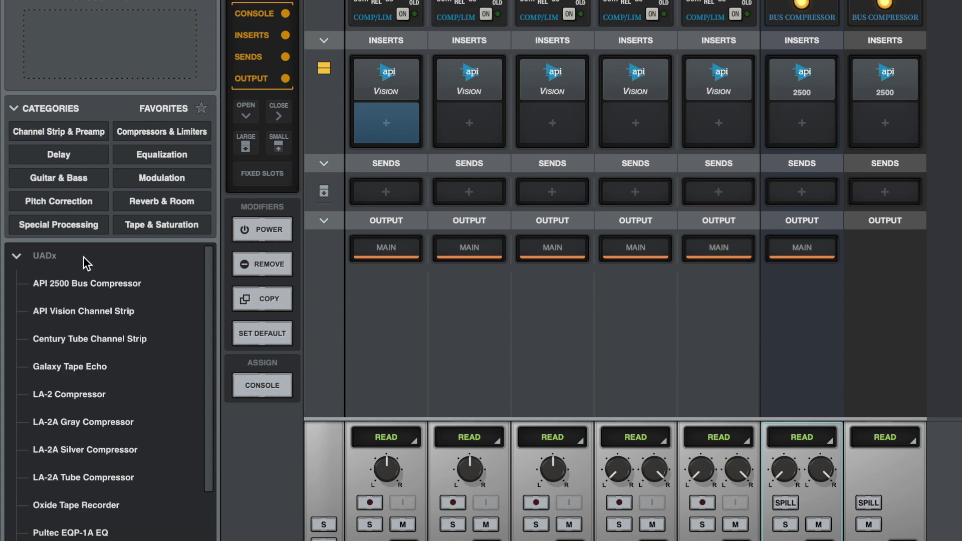
pyautogui.click(106, 503)
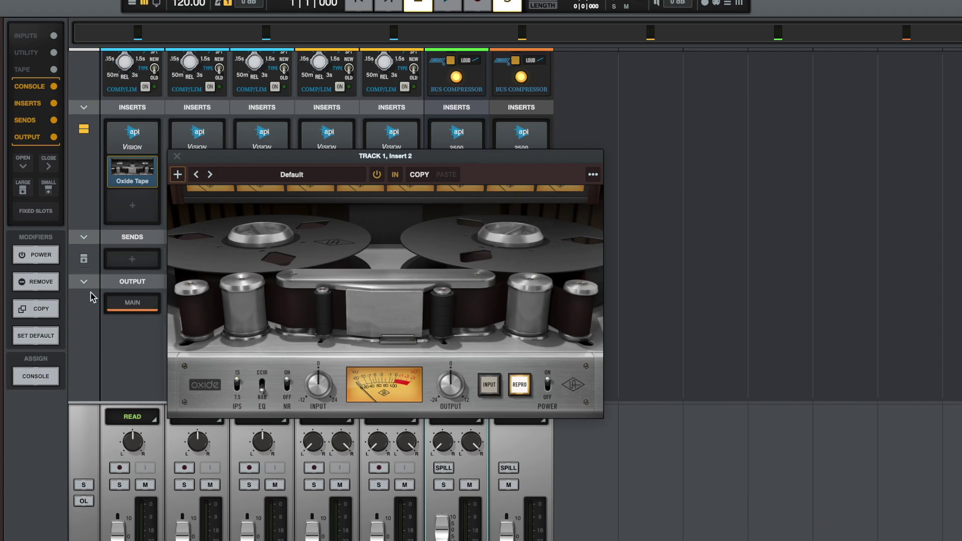
pyautogui.moveTo(315, 158); pyautogui.dragTo(573, 47)
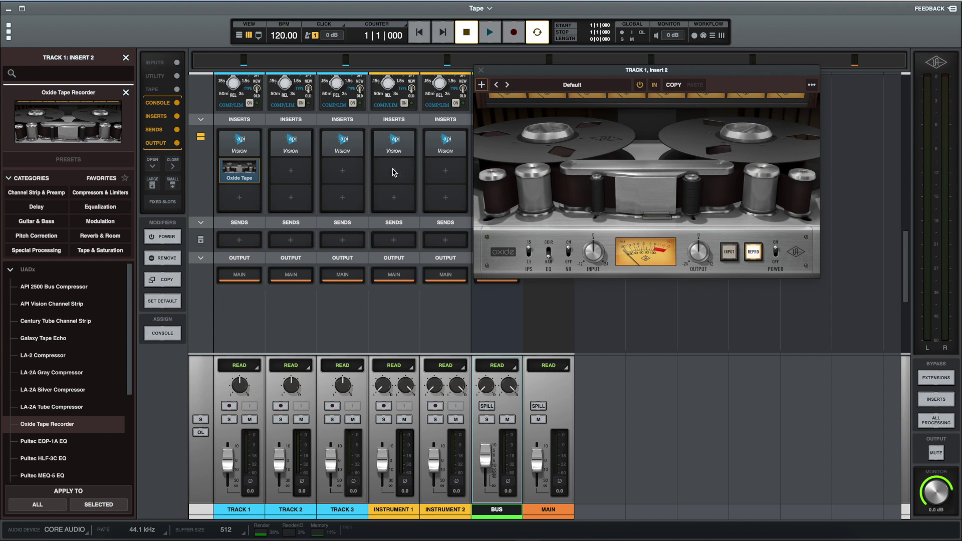
# Insert the Studer A800 Tape Recorder in Instrument 1's second insert slot and place its window beside the Oxide window.
pyautogui.click(328, 172)
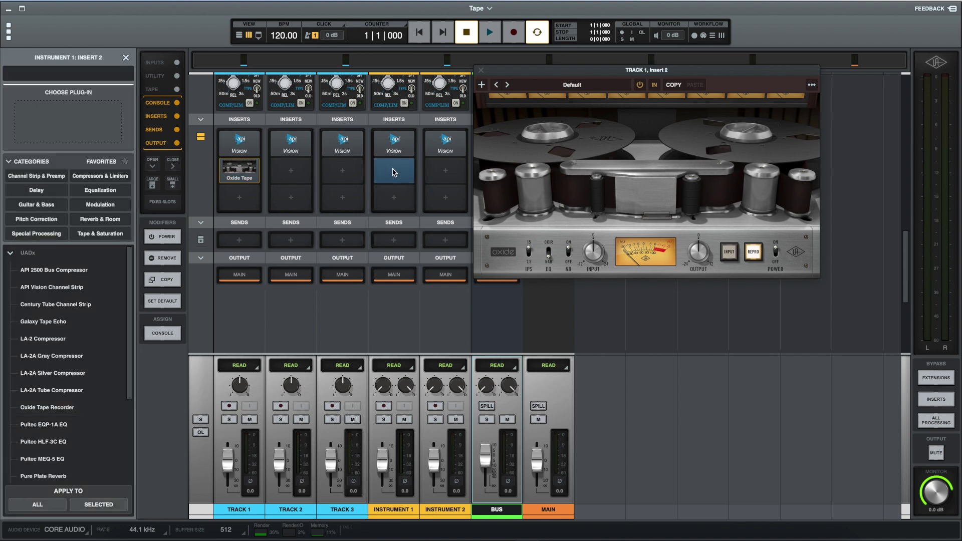
pyautogui.scroll(-3, 67, 386)
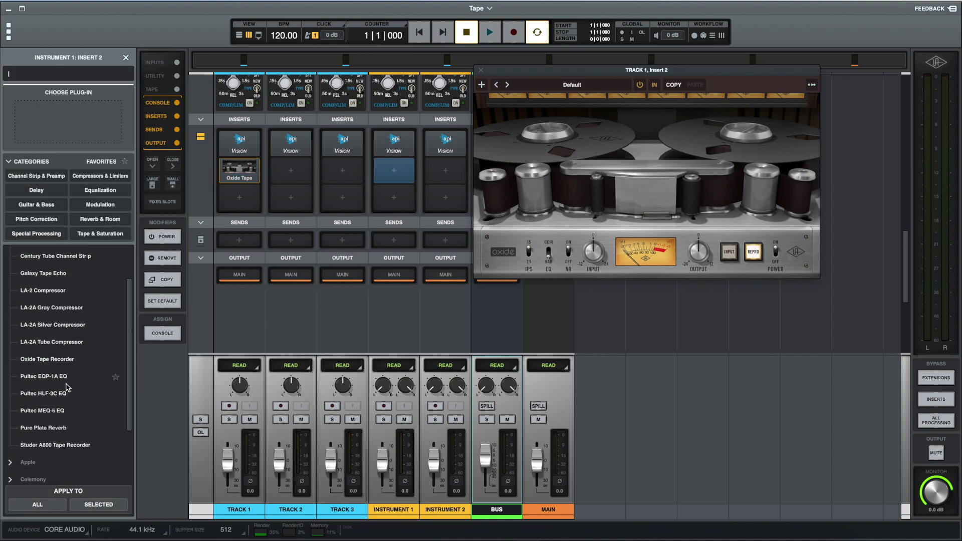
pyautogui.doubleClick(64, 449)
pyautogui.moveTo(540, 169); pyautogui.dragTo(384, 64)
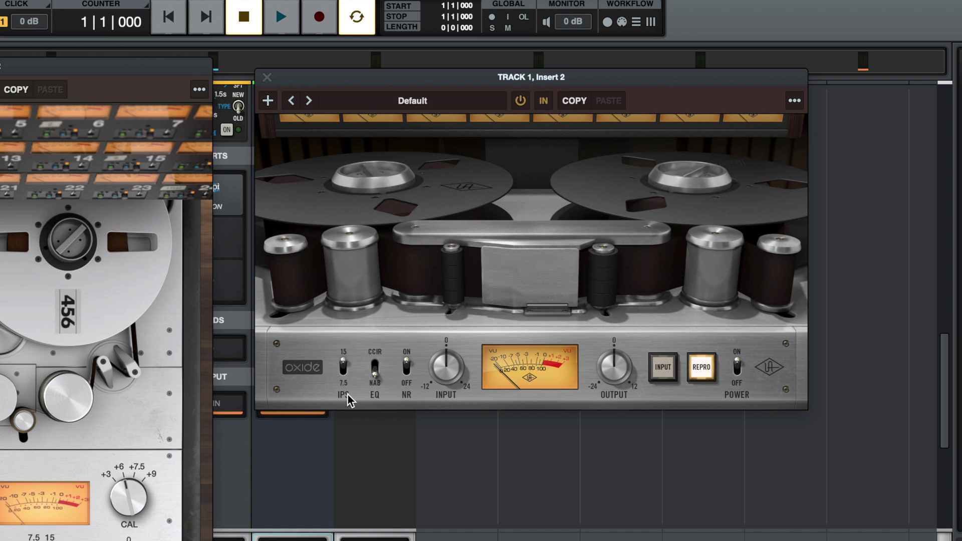
# Switch Track 1's Oxide plug-in to Input mode and back to Repro.
pyautogui.click(671, 371)
pyautogui.click(703, 369)
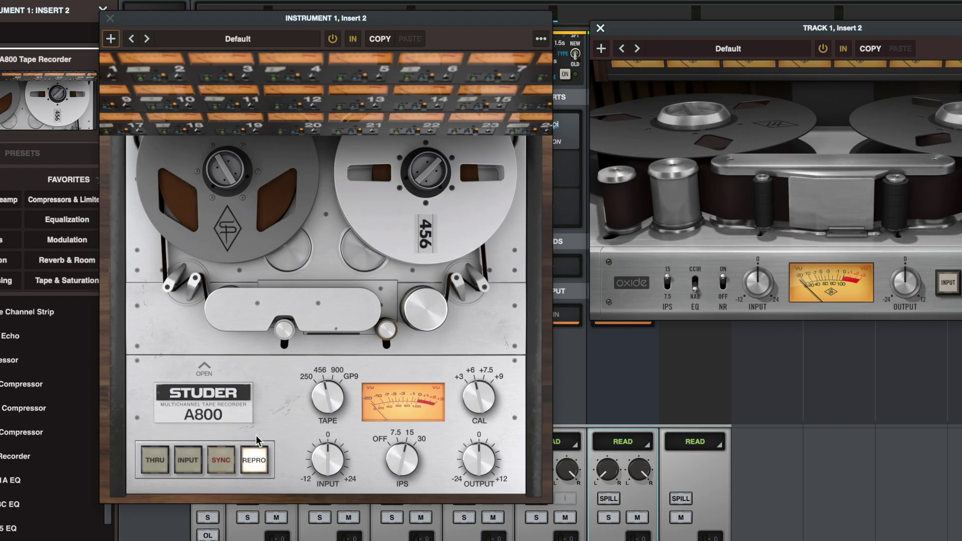
# Step Instrument 1's Studer A800 plug-in through Sync and Input to Thru, and open its hidden HF driver, EQ and noise controls.
pyautogui.click(217, 457)
pyautogui.click(194, 458)
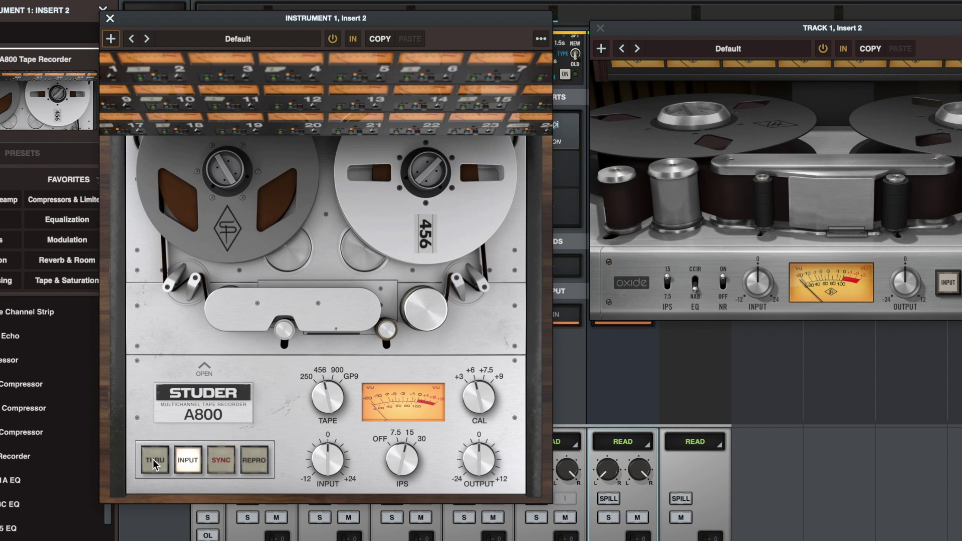
pyautogui.click(153, 457)
pyautogui.click(204, 370)
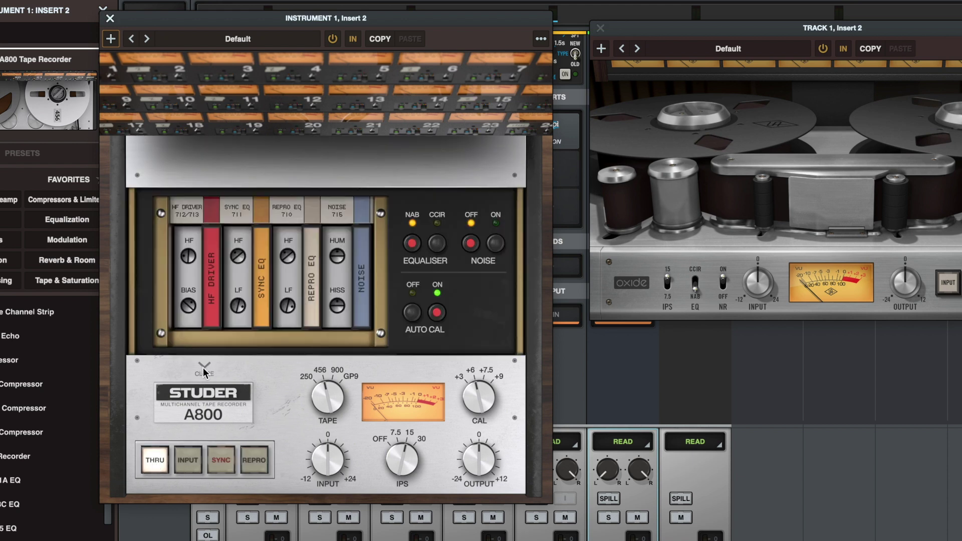